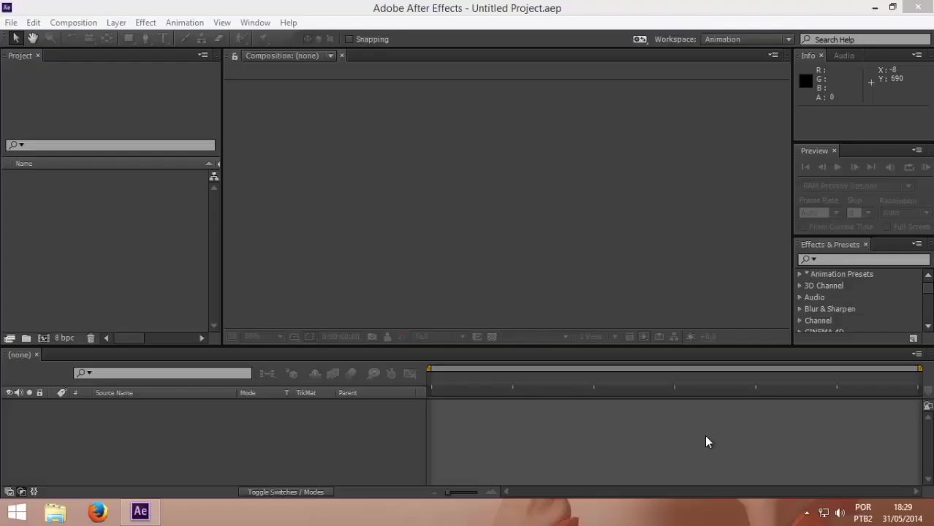
- Click through panels and menus in the After Effects workspace
click(487, 422)
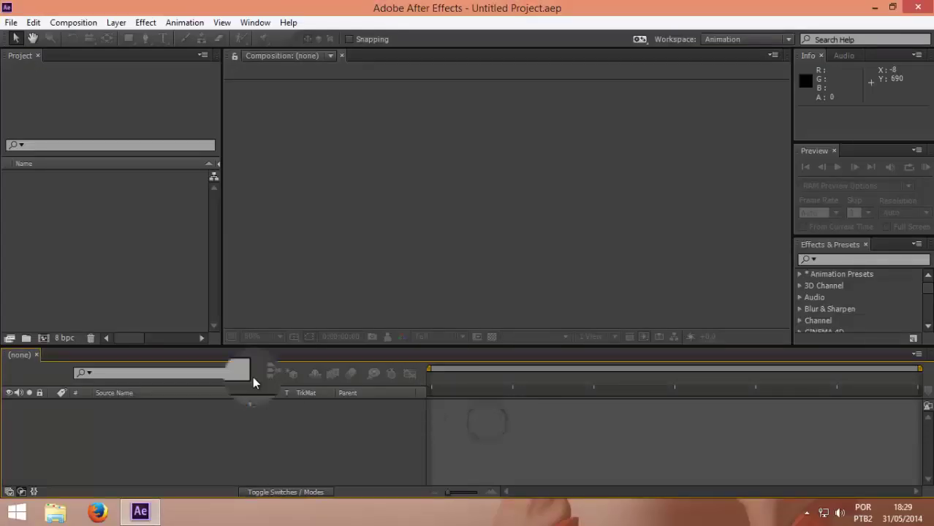
click(163, 301)
click(299, 269)
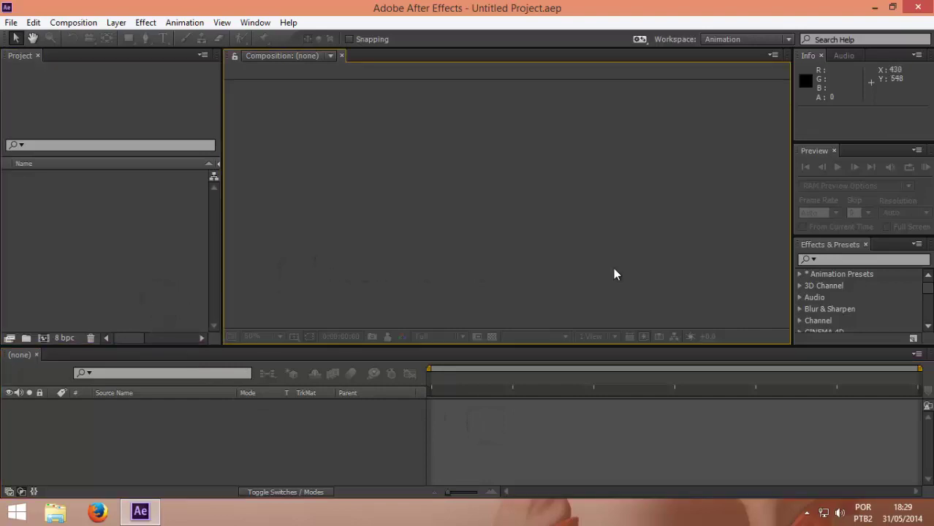
click(872, 114)
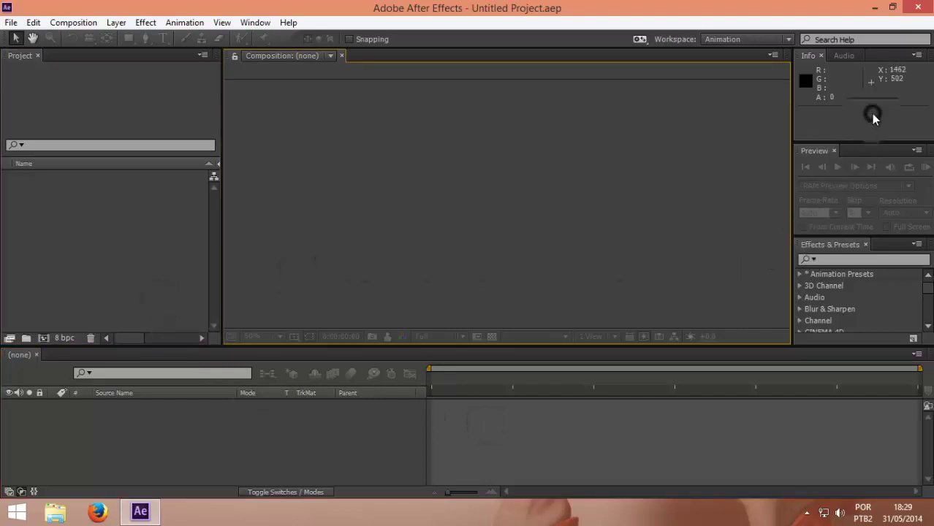
click(848, 182)
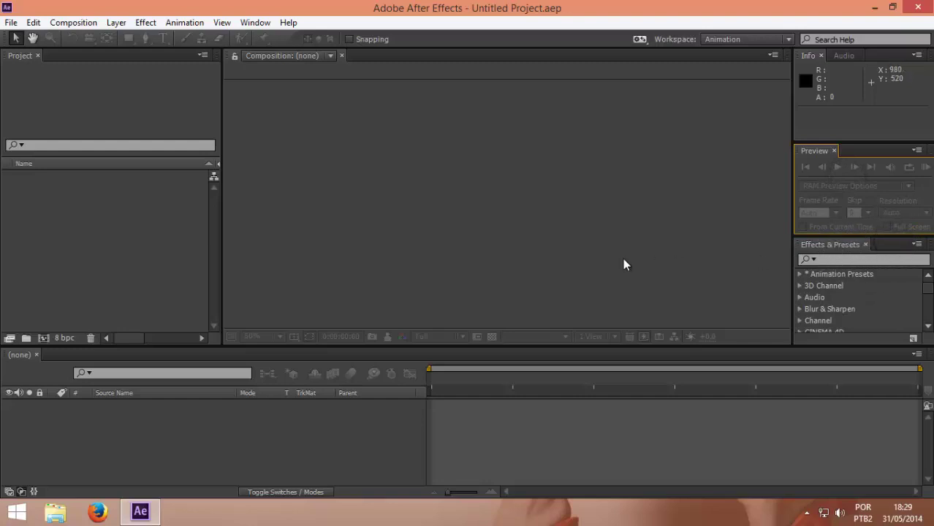
click(102, 251)
click(441, 232)
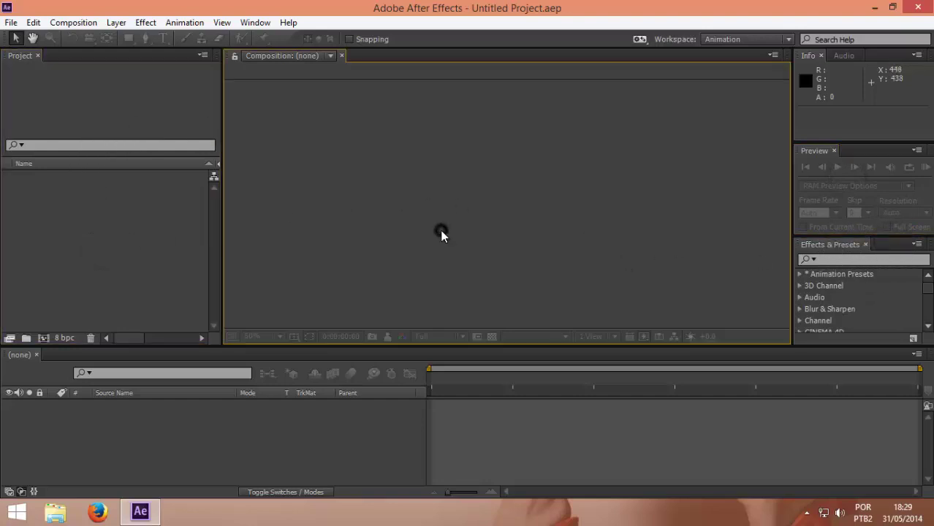
click(357, 415)
click(366, 233)
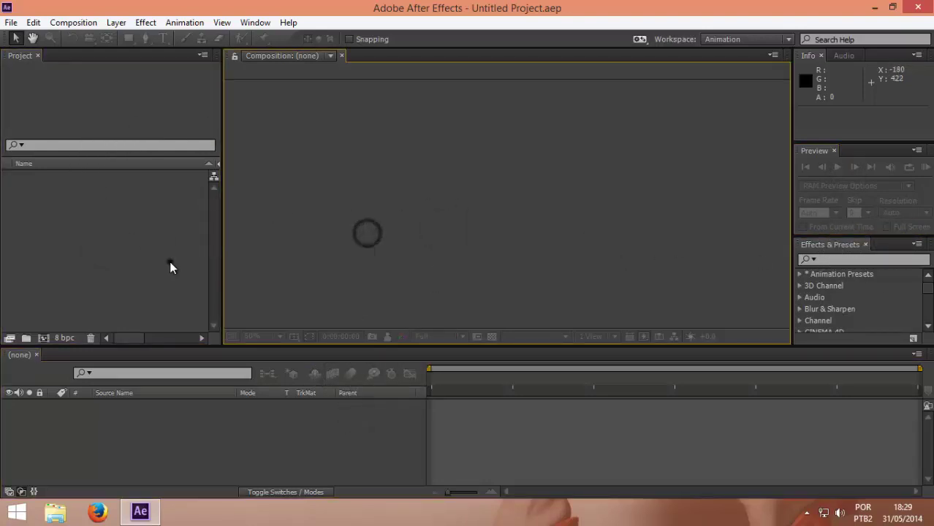
click(170, 261)
click(384, 251)
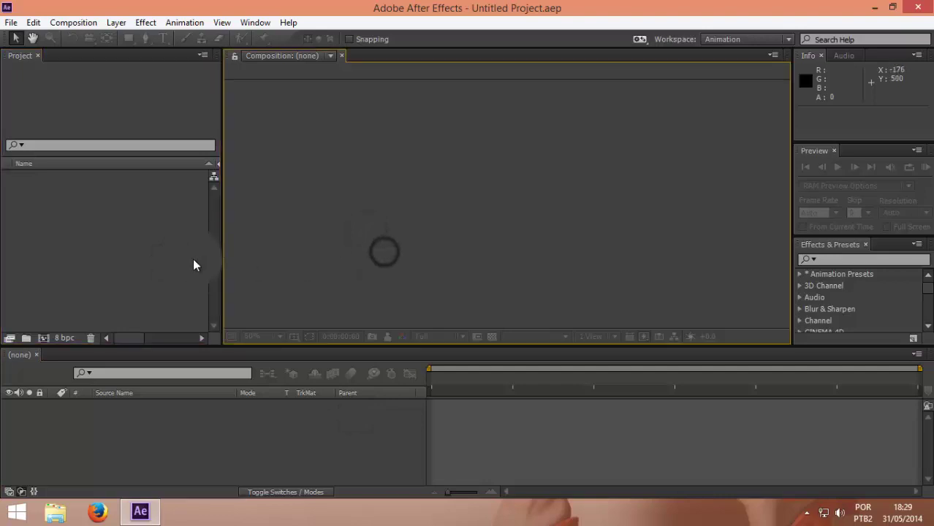
click(193, 258)
click(340, 261)
click(332, 414)
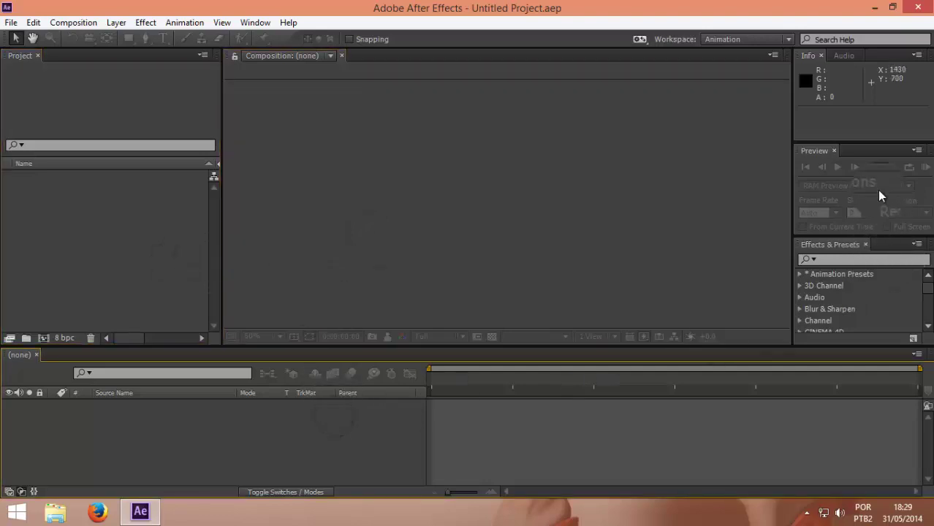
click(865, 115)
click(849, 179)
click(849, 261)
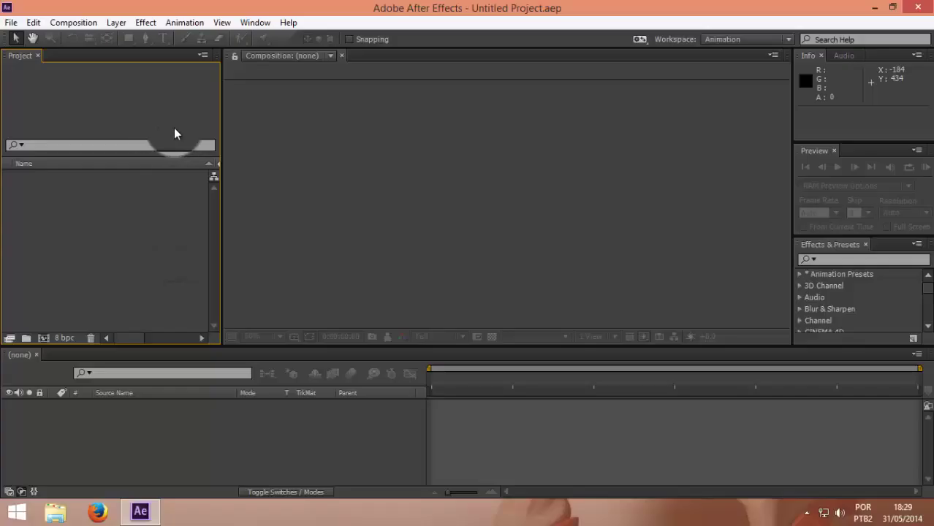
- Click around the Project panel area before importing footage
click(306, 128)
click(124, 218)
click(267, 202)
click(187, 212)
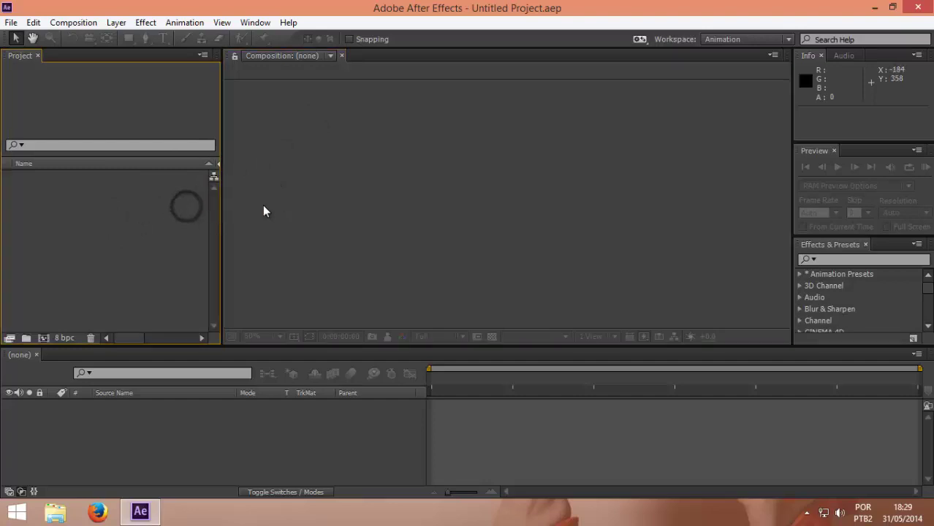
click(263, 205)
click(18, 41)
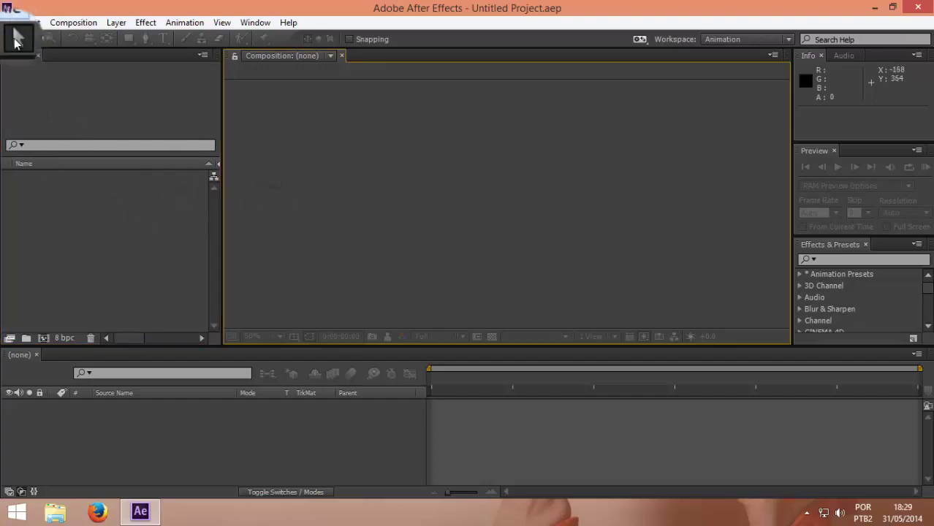
click(127, 195)
- Import only the clip 1.avi from the Free Intro folder into the project
double_click(115, 211)
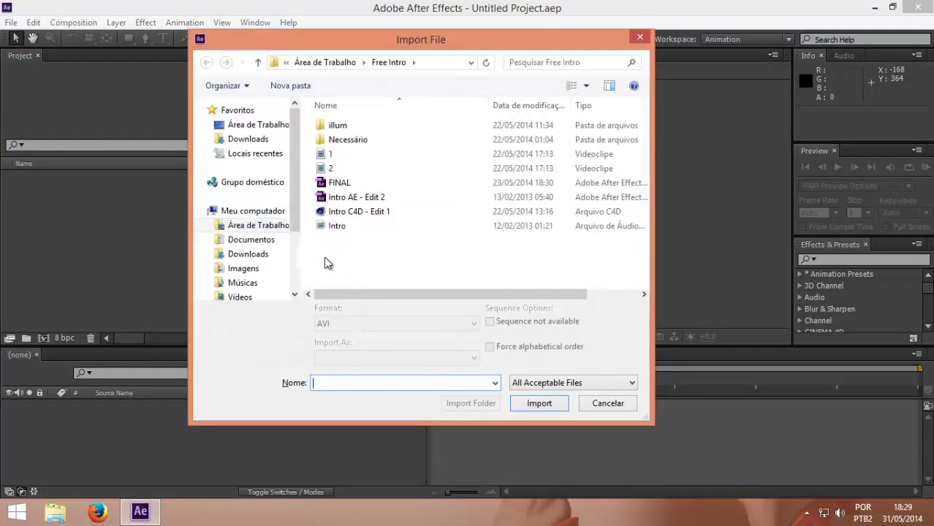
drag(323, 260, 494, 102)
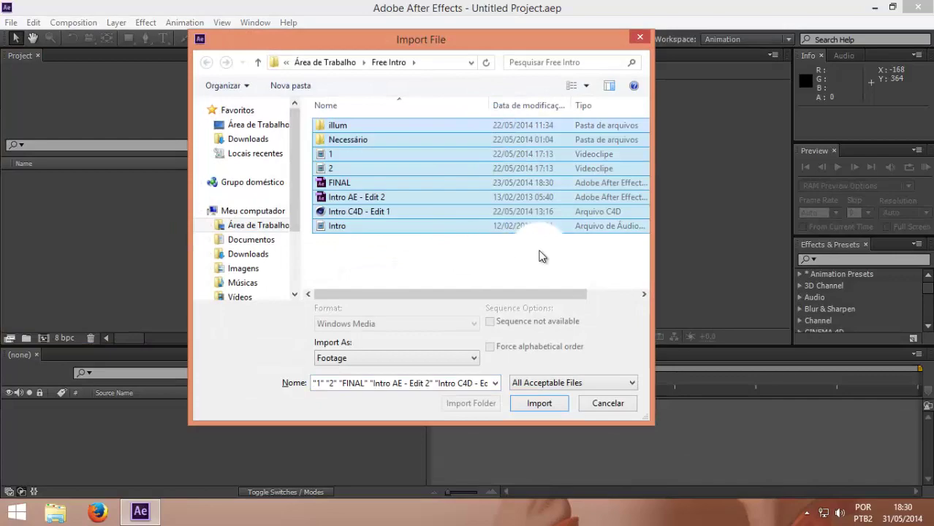
drag(494, 229, 349, 172)
drag(324, 268, 475, 100)
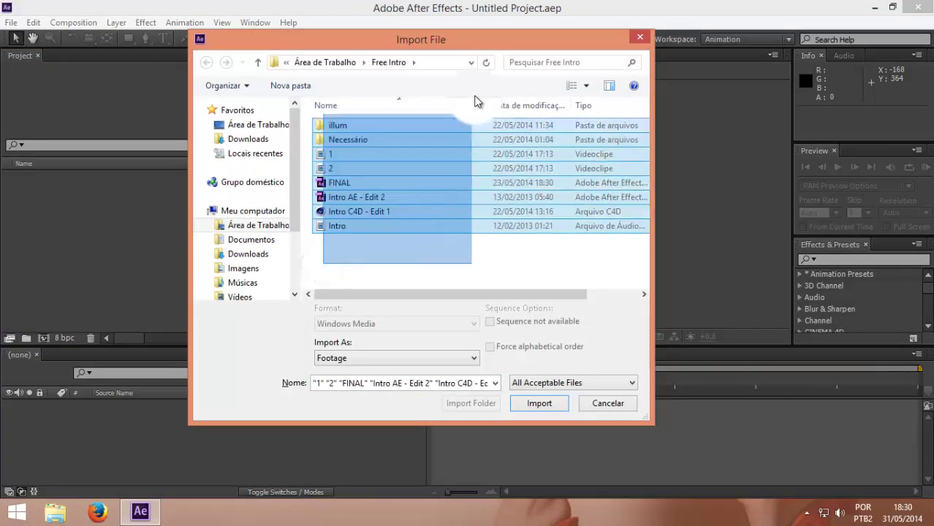
mouse_move(335, 62)
mouse_down()
mouse_move(509, 346)
mouse_move(438, 80)
mouse_up()
click(381, 205)
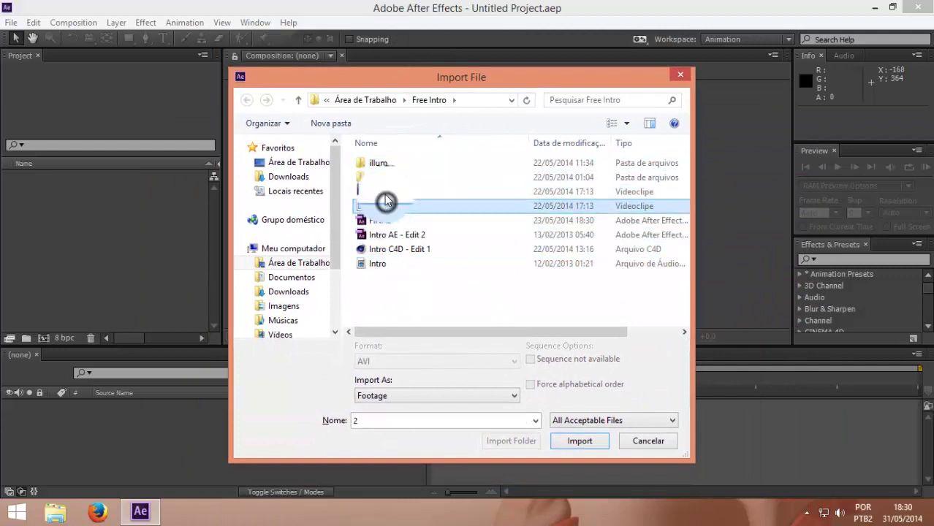
click(383, 192)
drag(563, 426, 594, 462)
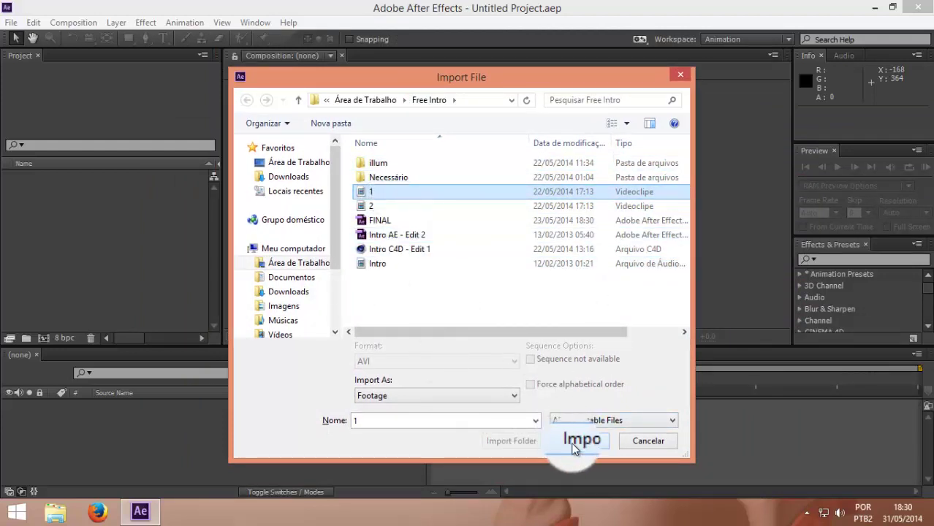
click(577, 440)
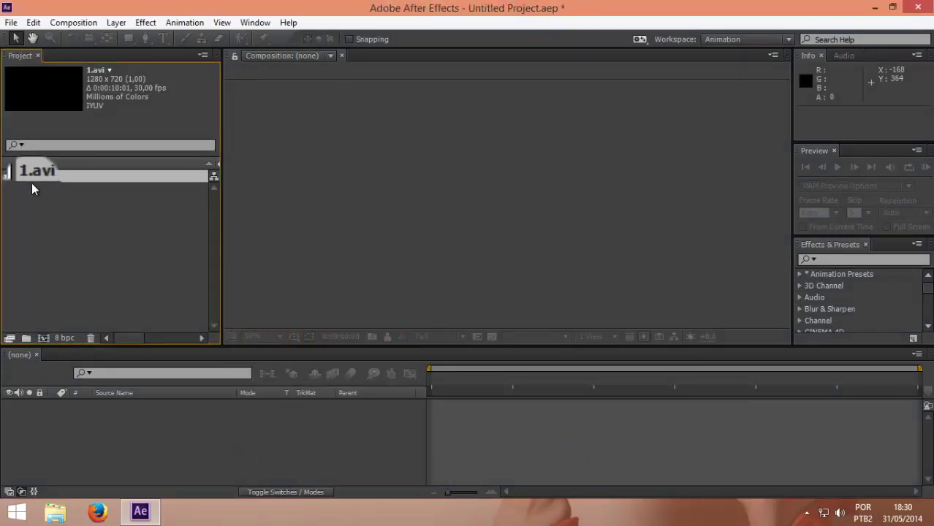
- Create composition 1 by dropping 1.avi into the empty timeline
click(88, 250)
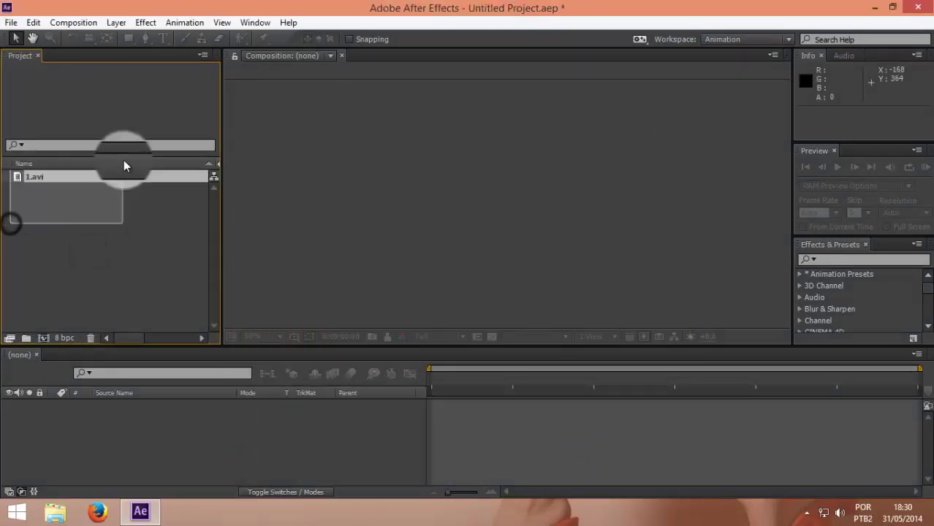
drag(123, 176, 94, 430)
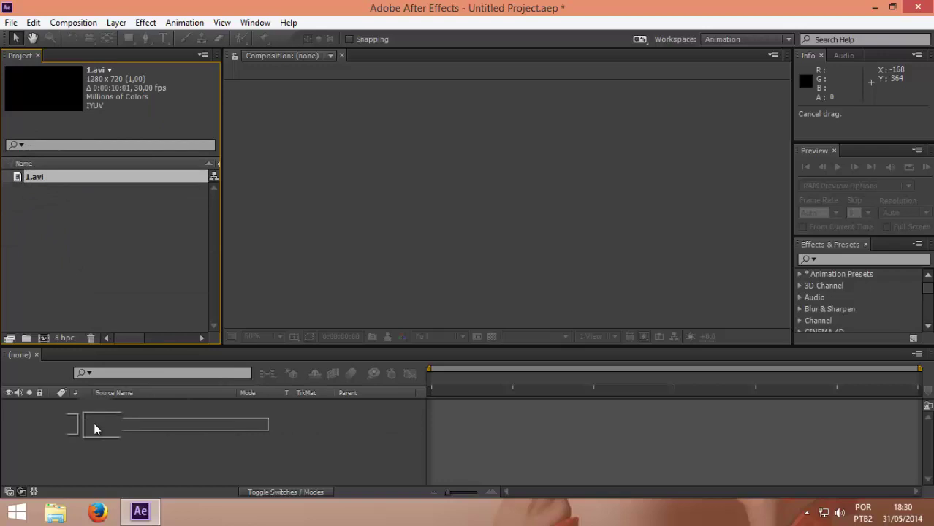
drag(94, 428, 103, 432)
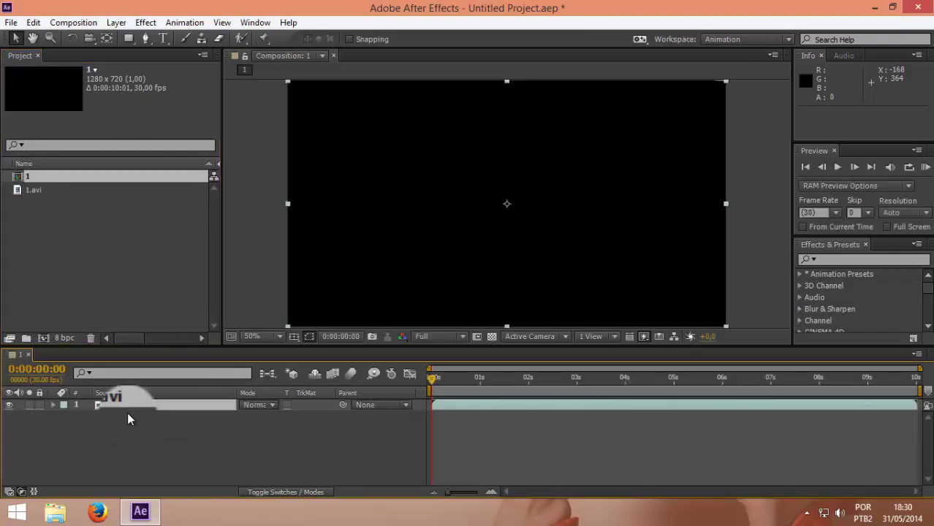
- Select the 1.avi layer and move the time indicator to 0:00:02:06
click(136, 429)
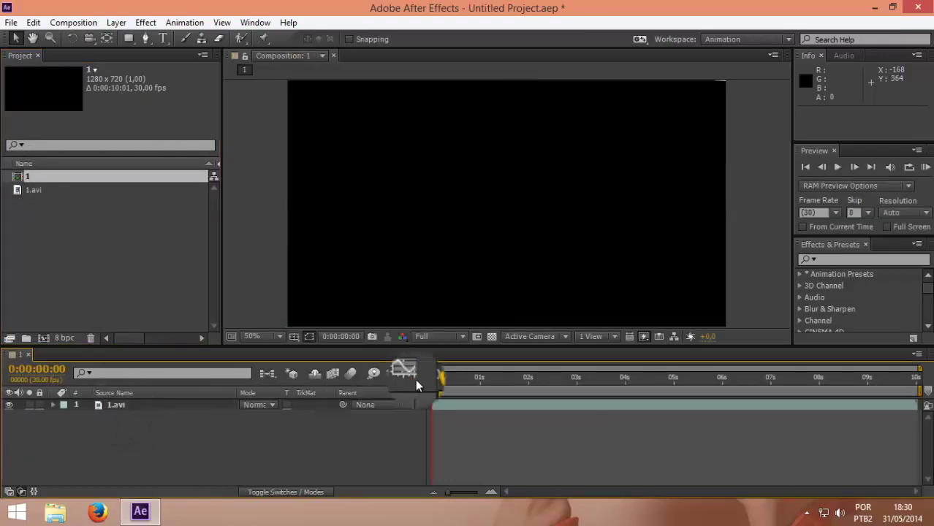
click(162, 408)
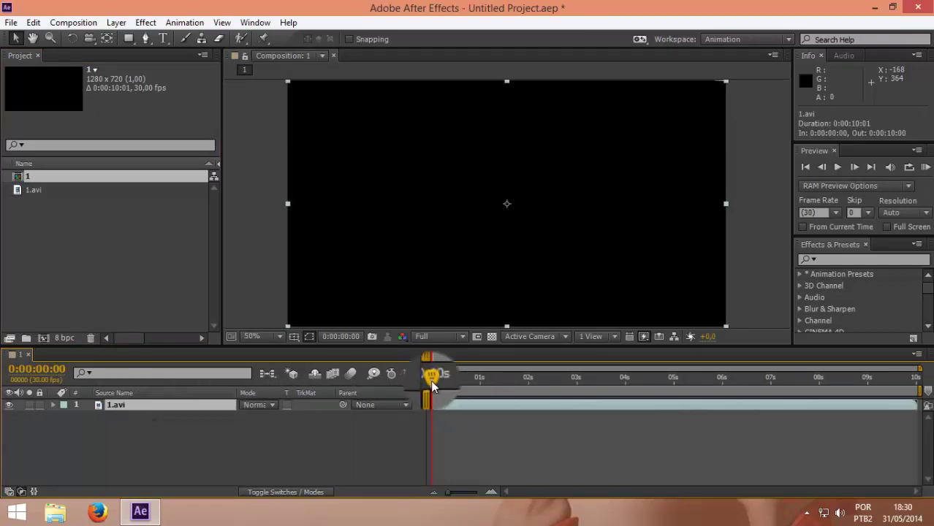
mouse_move(441, 382)
mouse_down()
mouse_move(545, 395)
mouse_move(483, 409)
mouse_move(538, 409)
mouse_up()
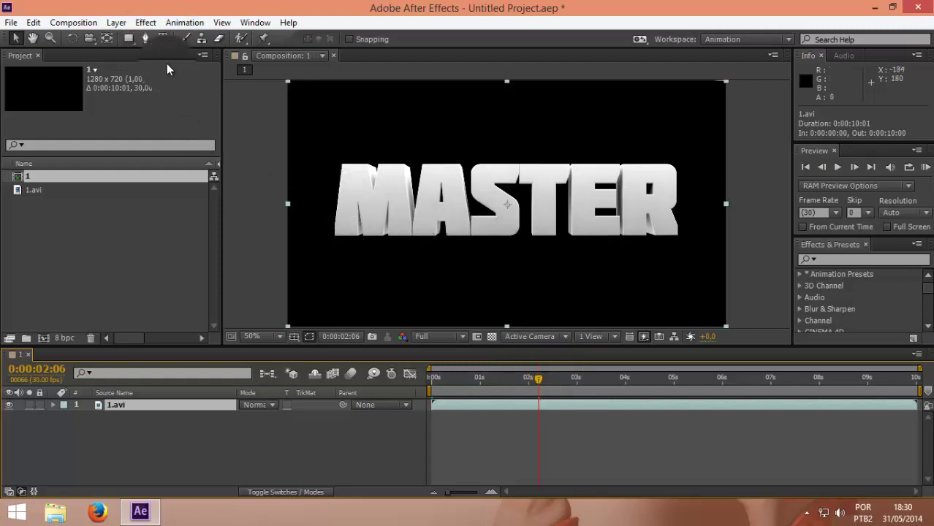
- Apply Effect > Distort > CC Lens to the 1.avi layer and close Effect Controls
click(150, 24)
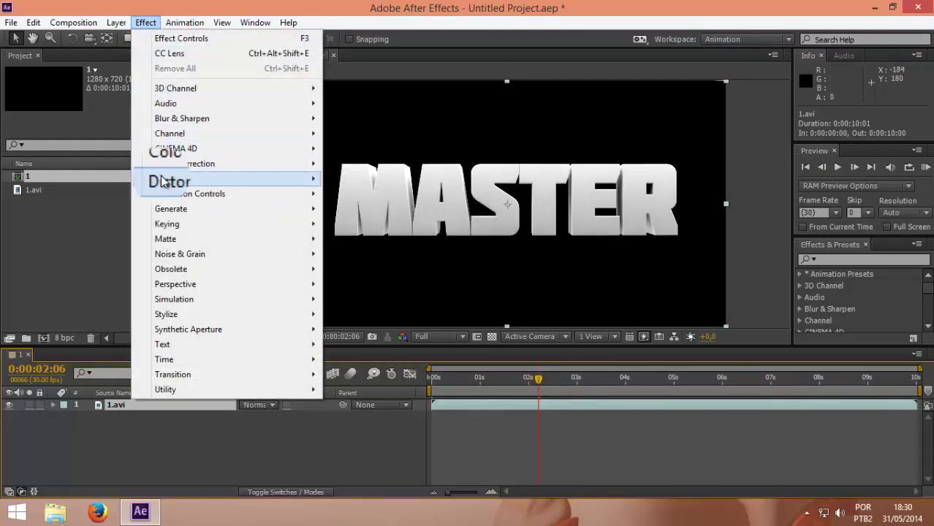
click(230, 178)
click(374, 129)
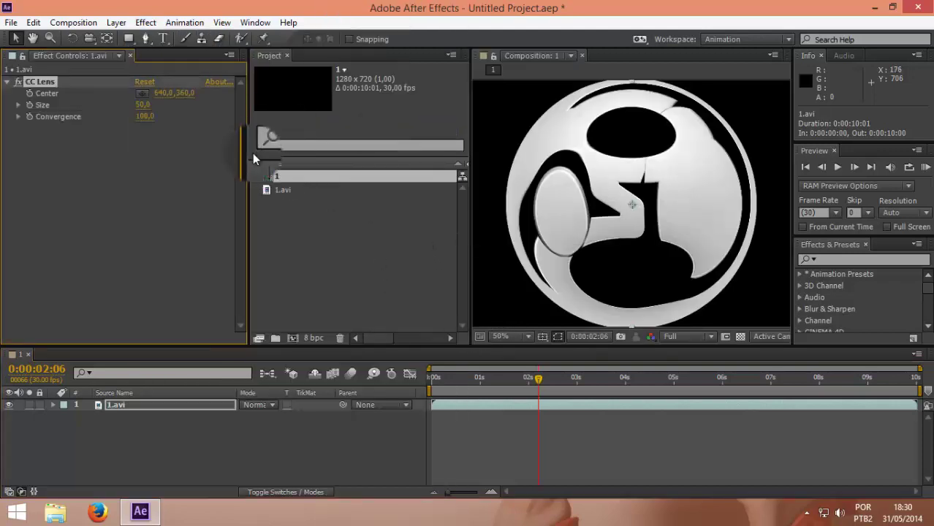
click(128, 56)
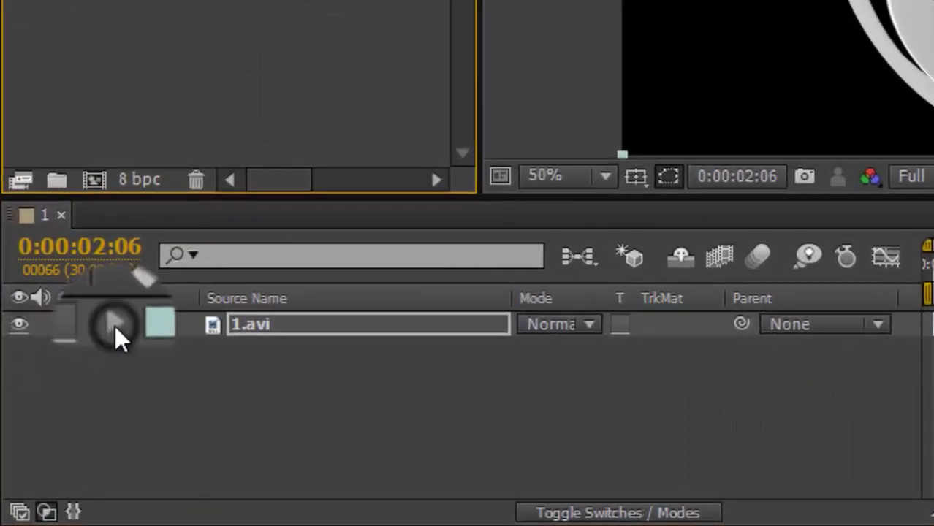
- Keyframe the CC Lens Size on 1.avi at 0,0, then advance the time indicator
click(81, 380)
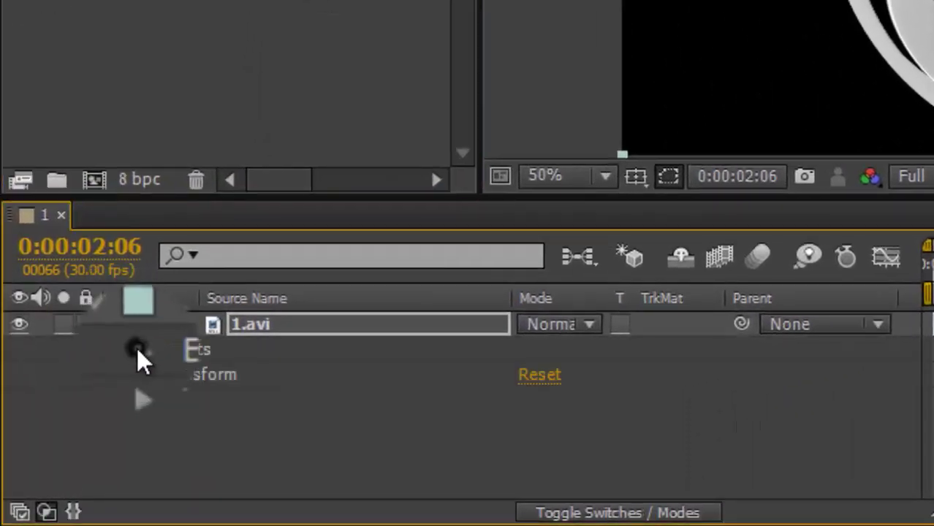
click(138, 350)
click(162, 375)
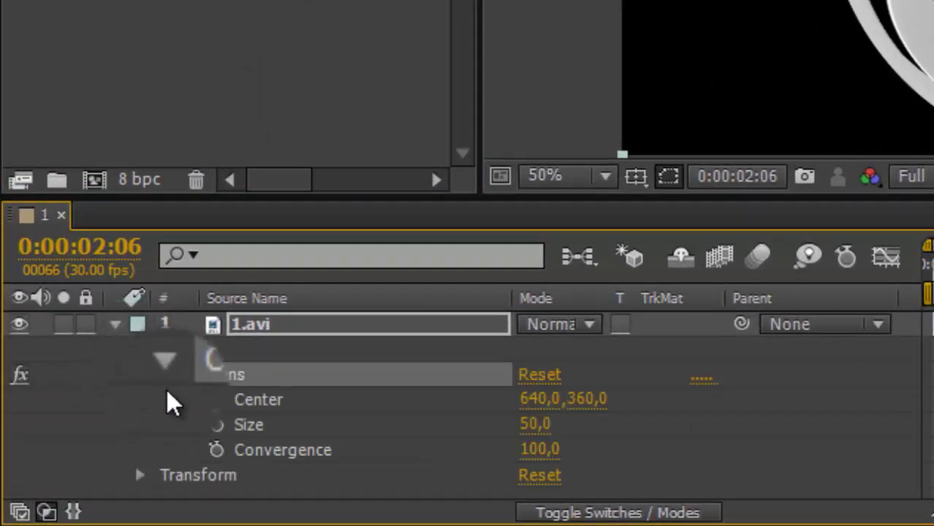
click(285, 425)
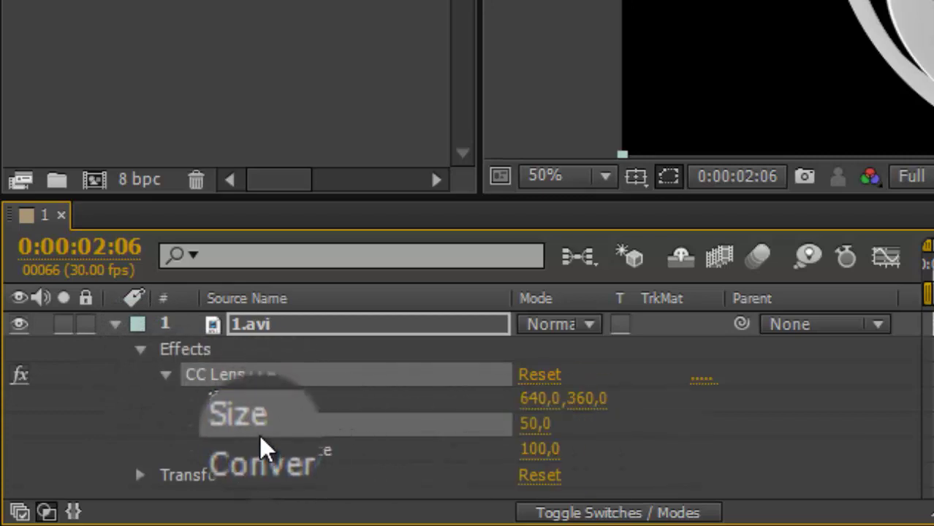
click(216, 425)
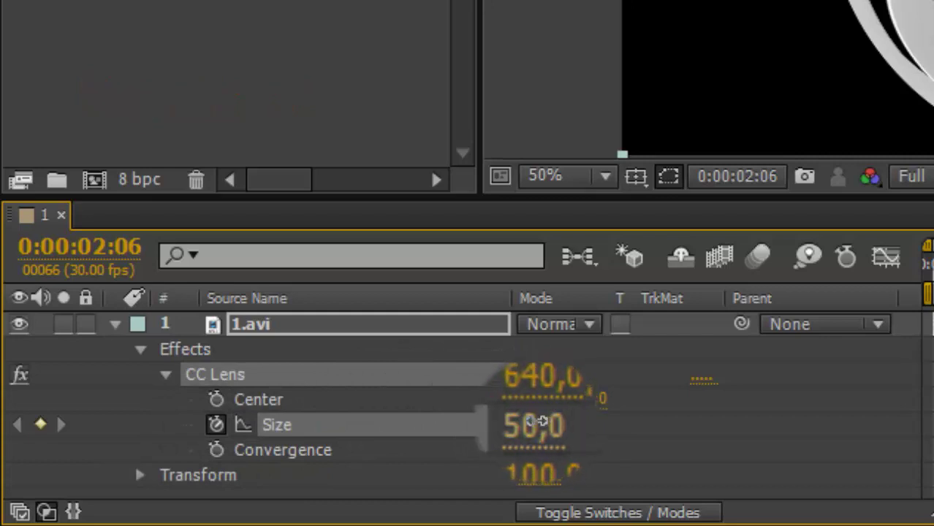
drag(540, 422, 329, 429)
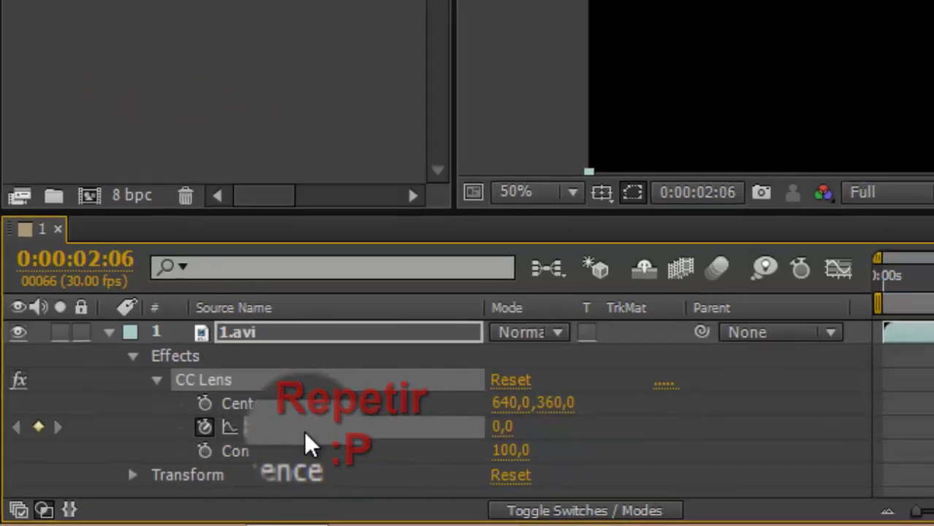
drag(536, 377, 574, 385)
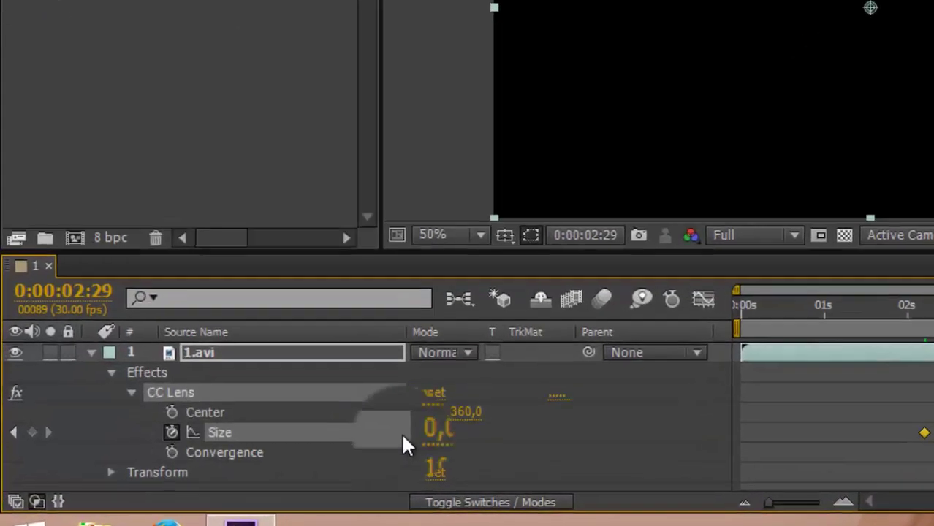
- Raise CC Lens Size to 500 at 0:00:02:29, creating a second keyframe
drag(422, 430, 419, 431)
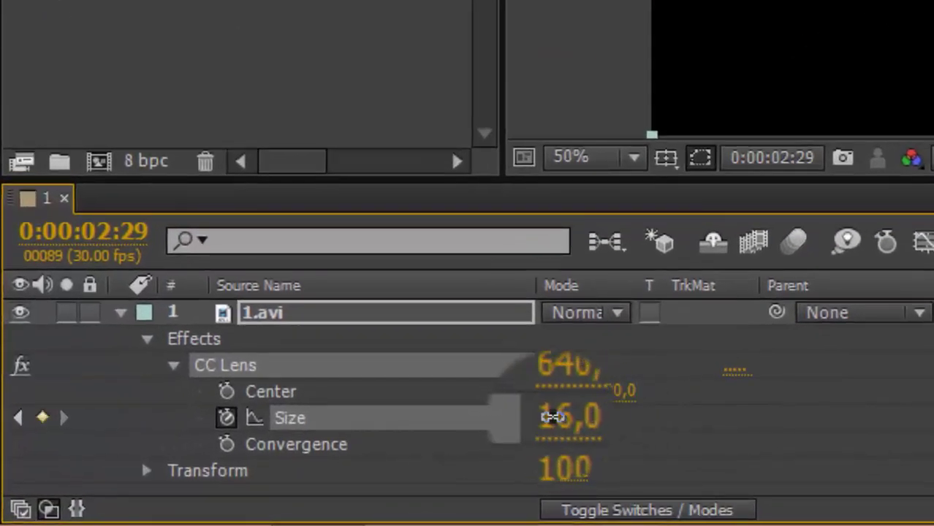
drag(551, 417, 931, 414)
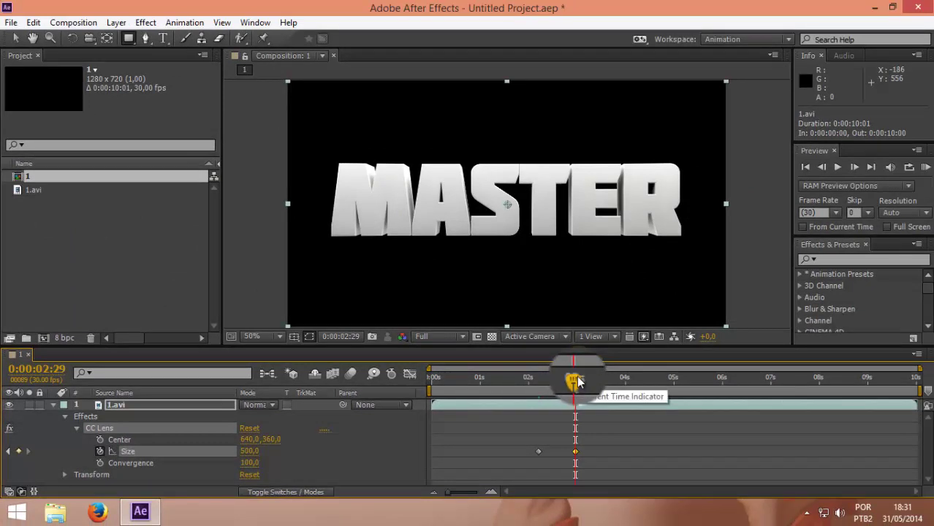
- Collapse the Effects group and 1.avi layer properties, then deselect the layer
click(65, 416)
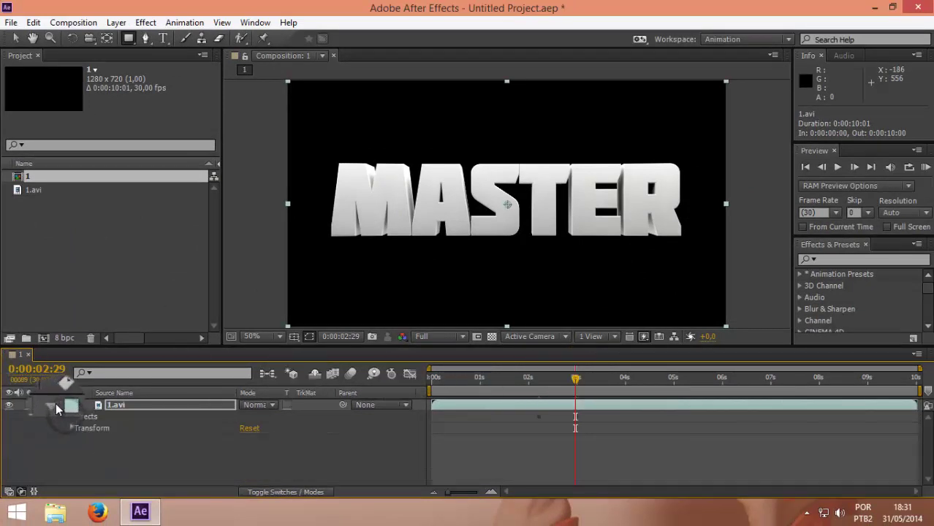
click(53, 405)
click(186, 433)
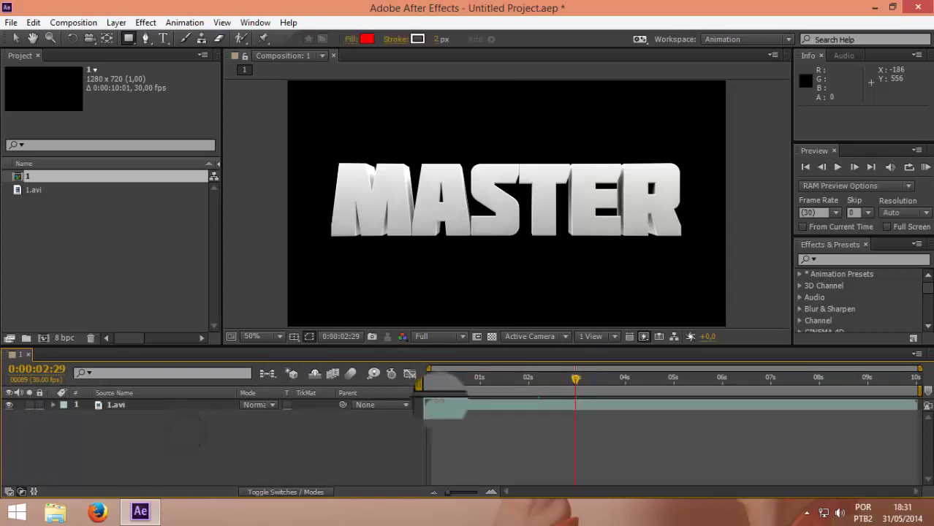
- Scrub the time indicator back and forth to preview MASTER emerging through the lens warp
mouse_move(576, 378)
mouse_down()
mouse_move(427, 394)
mouse_move(559, 392)
mouse_up()
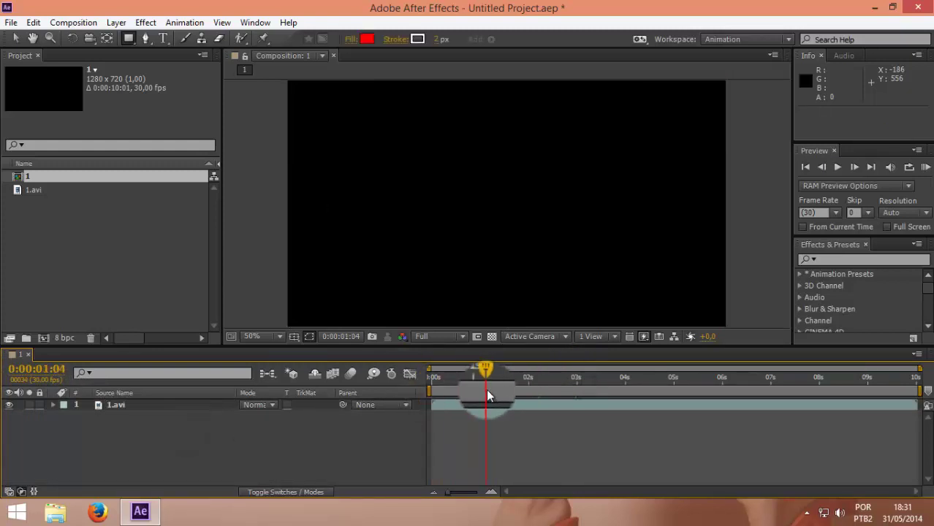
key(super)
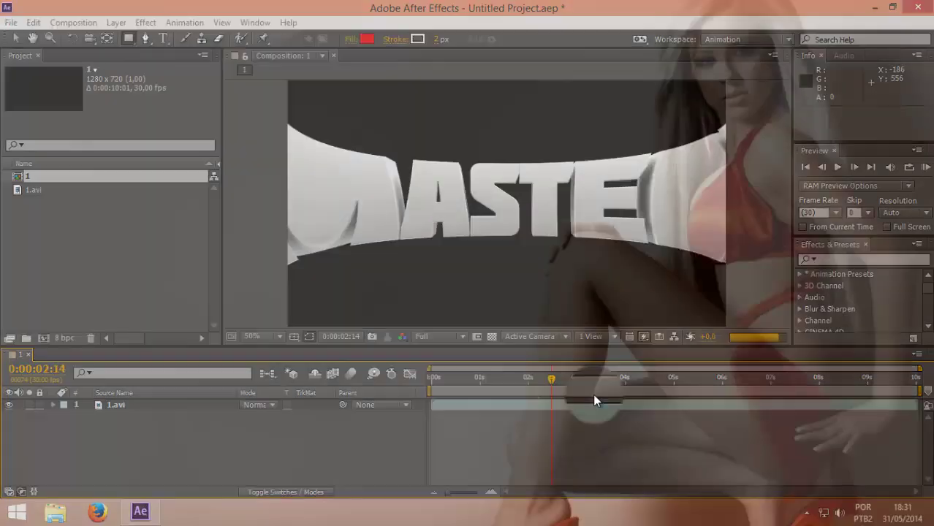
click(215, 423)
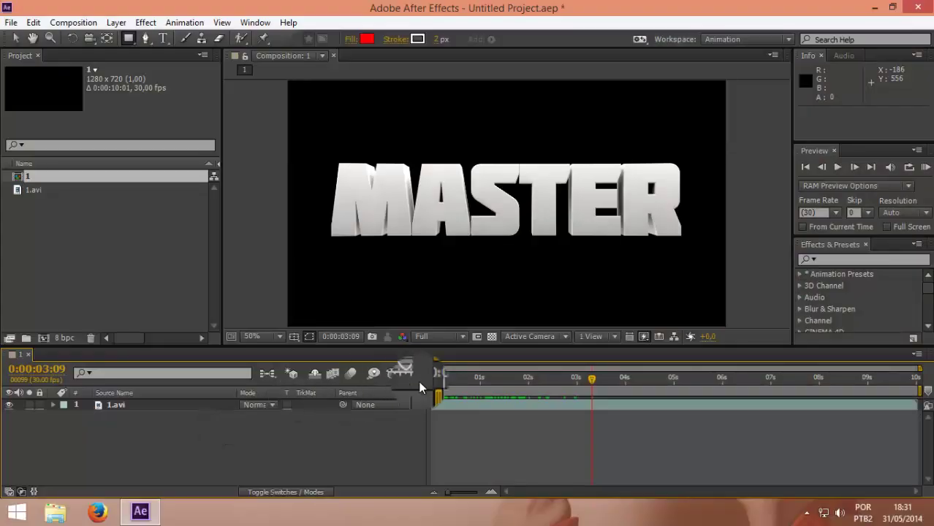
mouse_move(594, 377)
mouse_down()
mouse_move(463, 392)
mouse_move(531, 391)
mouse_up()
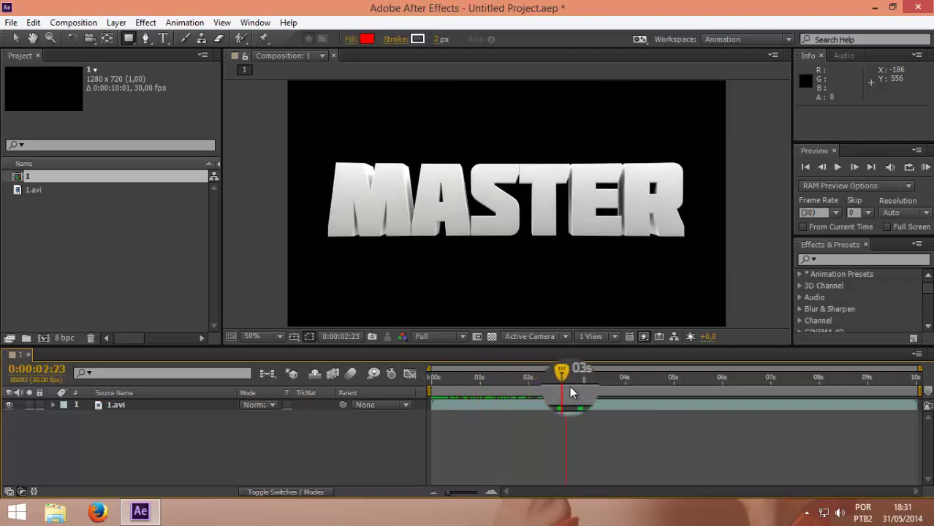
mouse_move(435, 398)
mouse_down()
mouse_move(476, 404)
mouse_move(575, 391)
mouse_move(454, 404)
mouse_move(541, 402)
mouse_move(480, 409)
mouse_move(564, 381)
mouse_up()
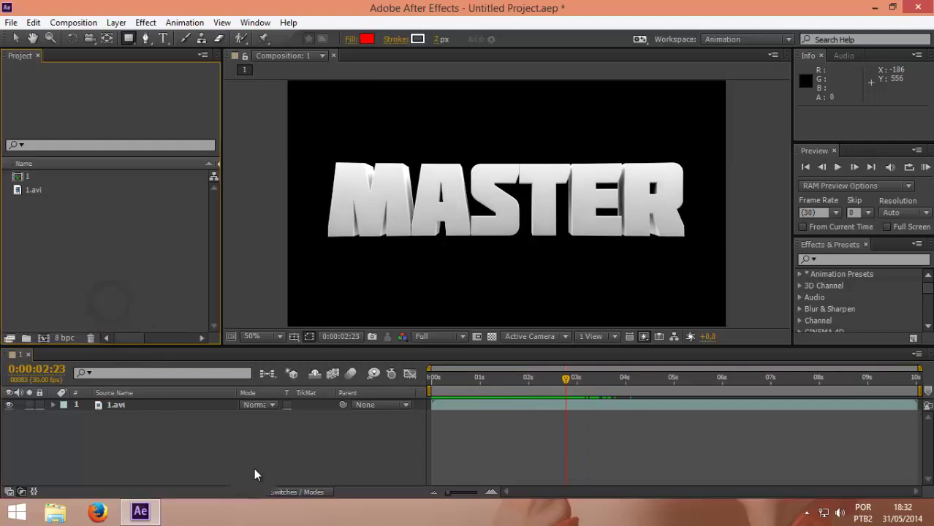
- Undo the accidentally created shape layer in the composition
drag(254, 468, 32, 412)
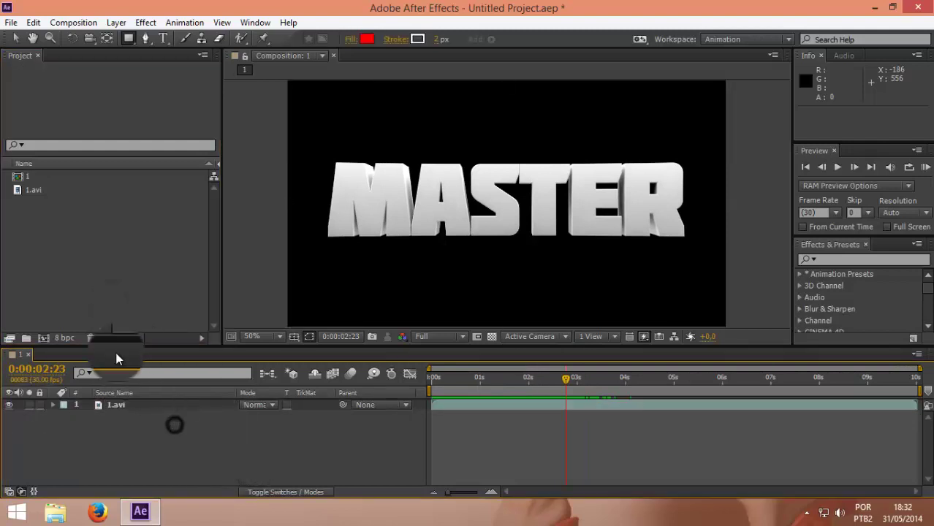
click(117, 414)
click(96, 282)
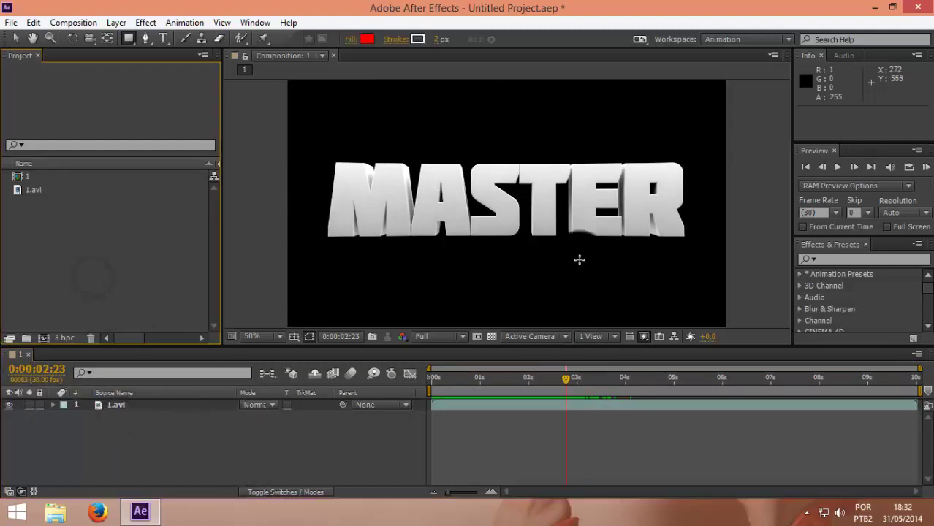
click(514, 253)
key(ctrl+z)
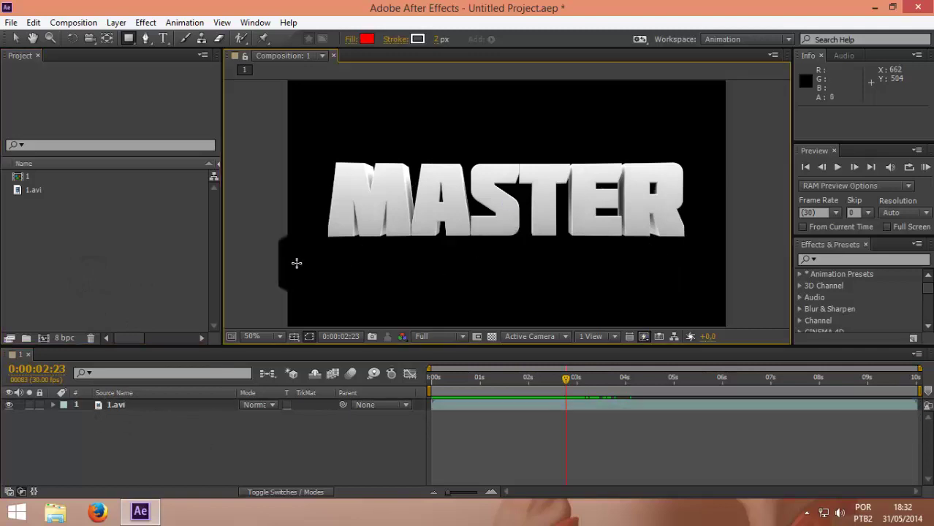
click(296, 264)
key(ctrl+z)
click(210, 262)
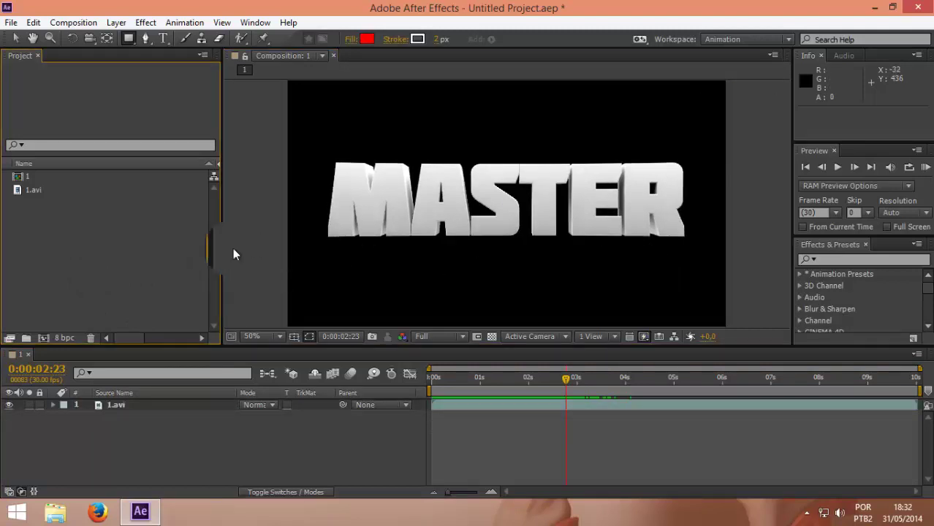
- Add 1.avi as a second layer, return to 0:00:00:00 and play a preview
drag(33, 192, 170, 456)
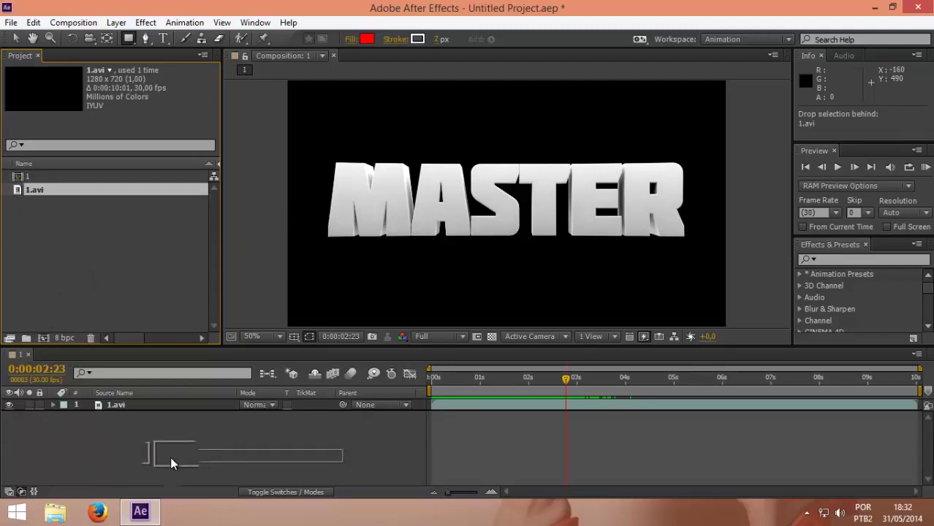
drag(170, 456, 170, 456)
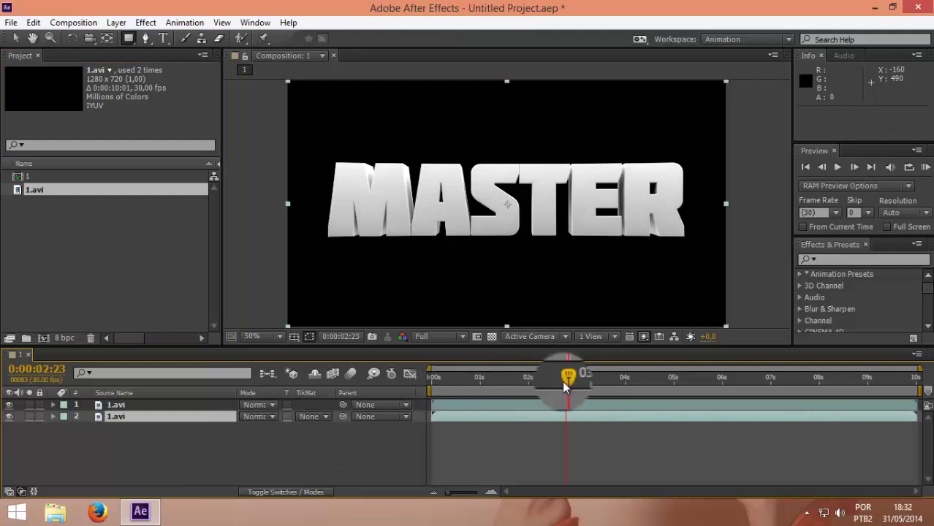
drag(564, 384, 425, 393)
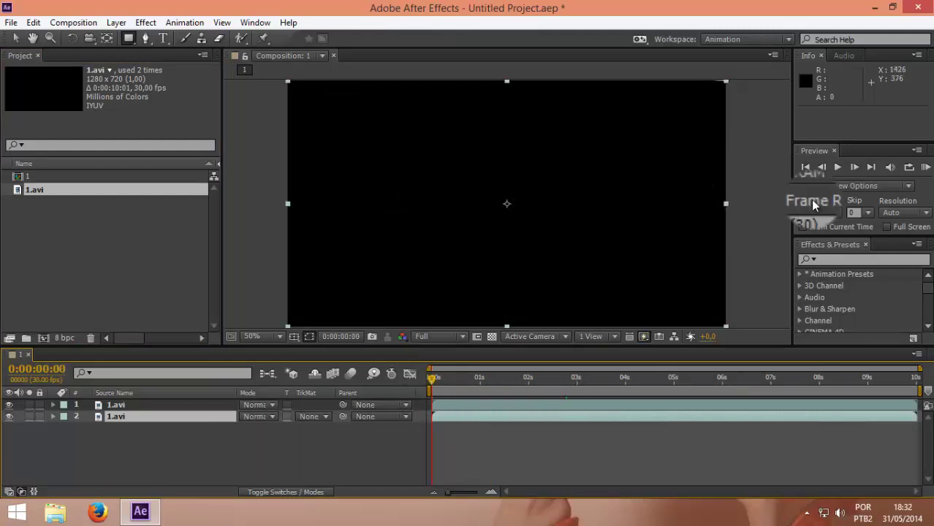
click(837, 166)
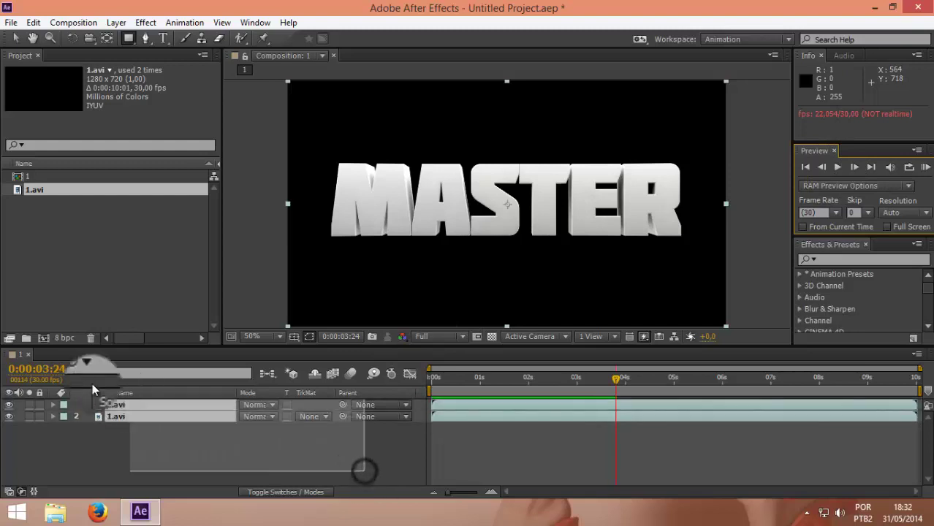
- Delete both footage layers, then start a new project without saving the old one
key(ctrl+a)
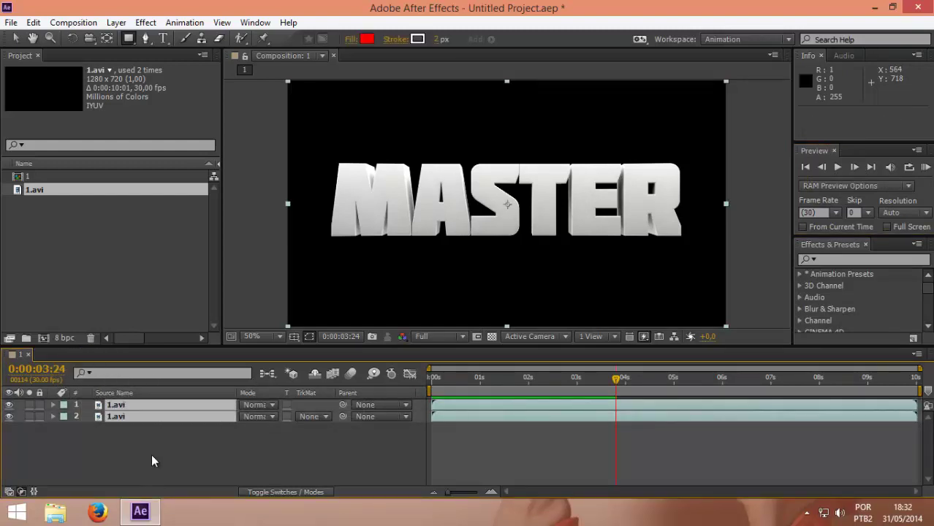
key(Delete)
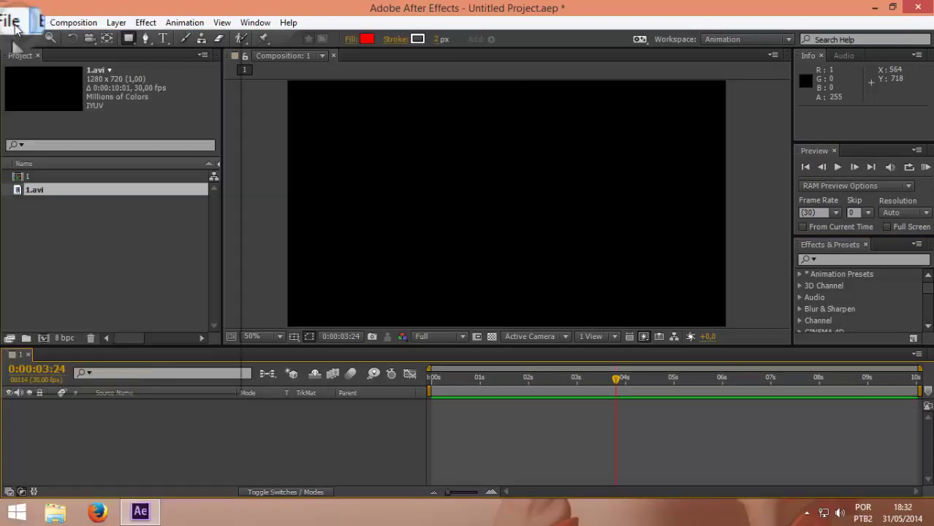
click(11, 22)
mouse_move(43, 38)
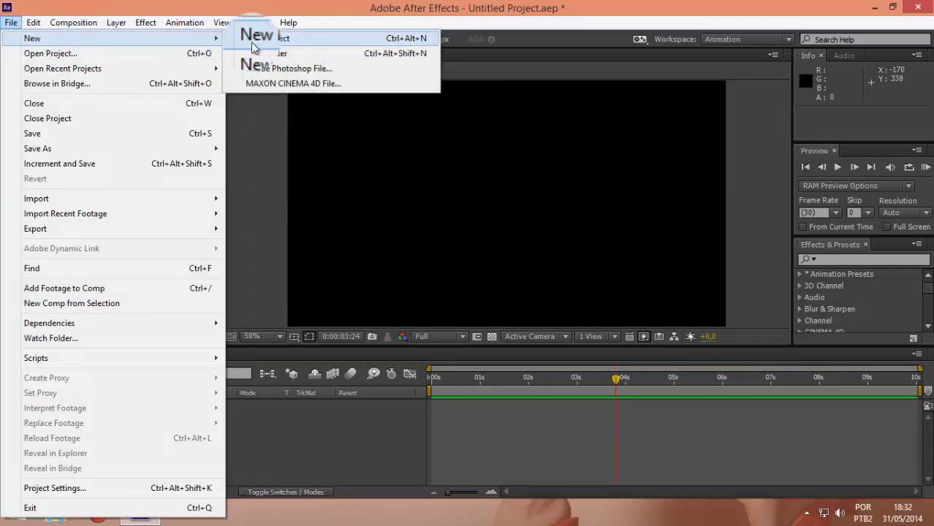
click(252, 38)
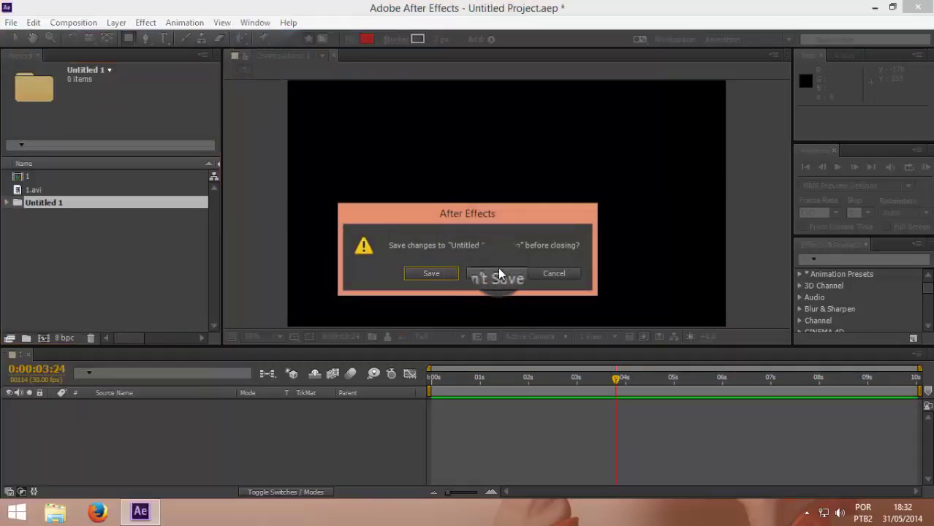
click(495, 272)
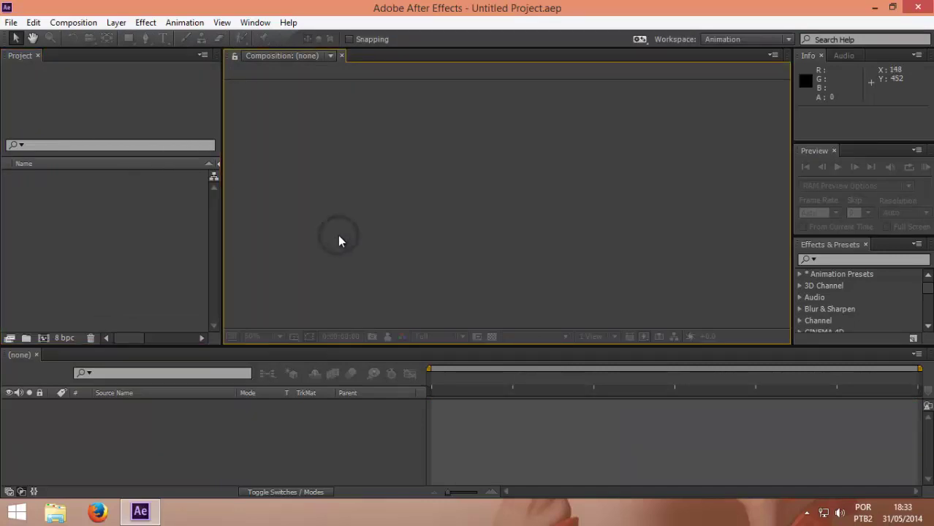
- Import 1.avi with Ctrl+I and drop it into the timeline to create composition 1
key(ctrl+i)
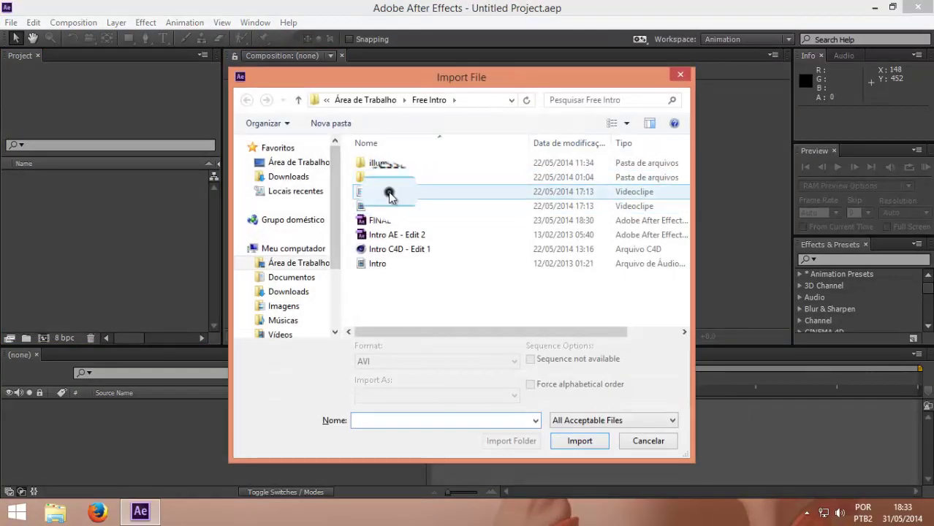
click(388, 192)
click(578, 441)
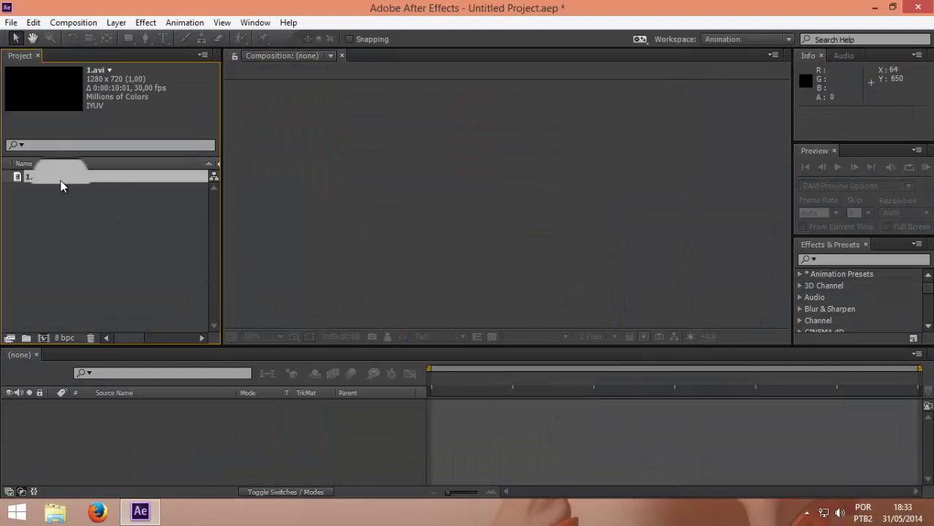
drag(62, 186, 174, 445)
mouse_move(305, 466)
mouse_down()
mouse_move(70, 394)
mouse_move(89, 422)
mouse_up()
- Duplicate the 1.avi layer with Ctrl+D and select the top copy
click(195, 418)
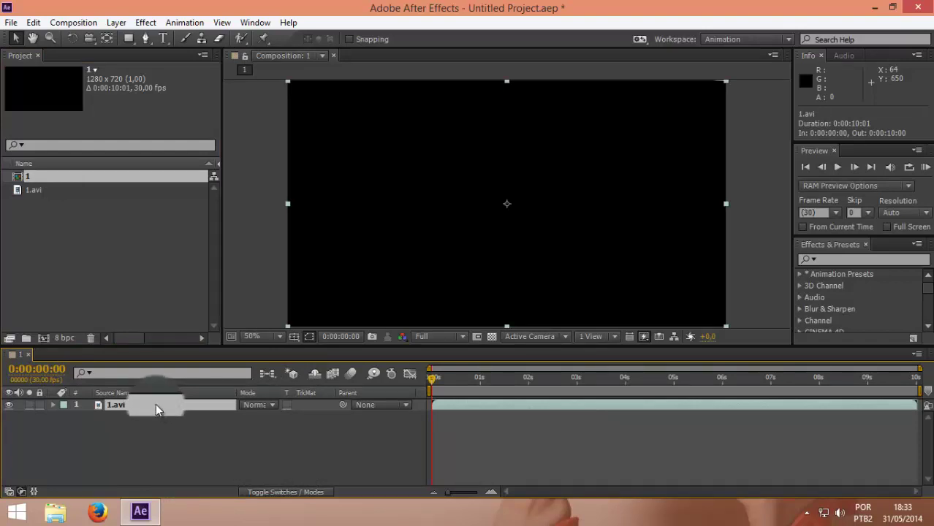
key(ctrl+d)
click(105, 459)
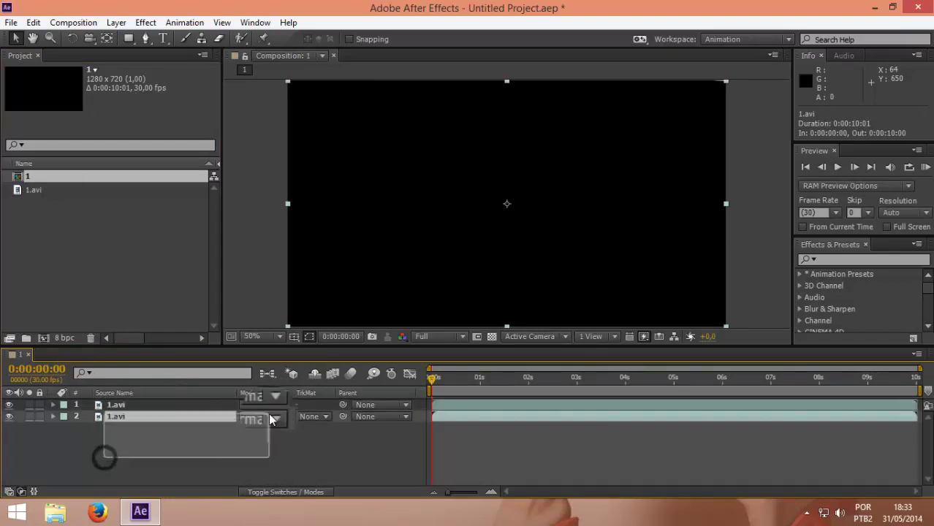
drag(156, 469, 73, 405)
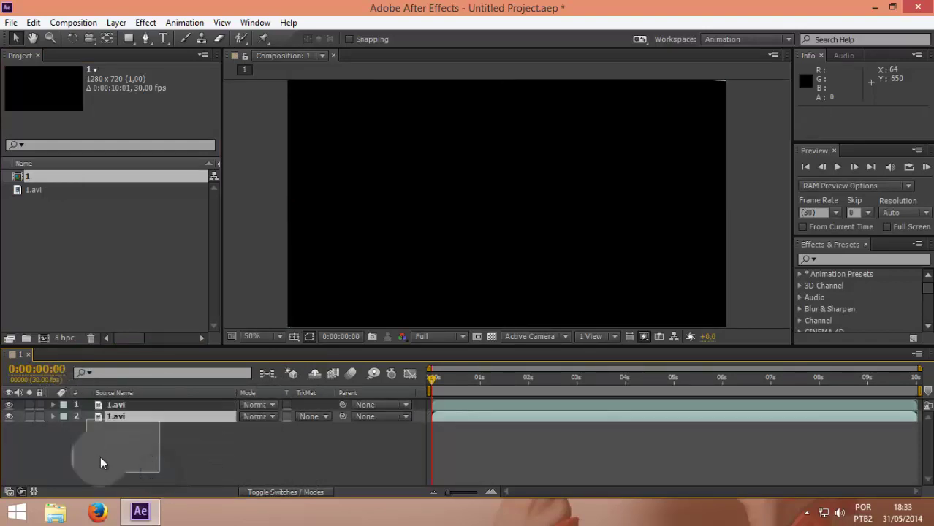
click(100, 456)
click(135, 405)
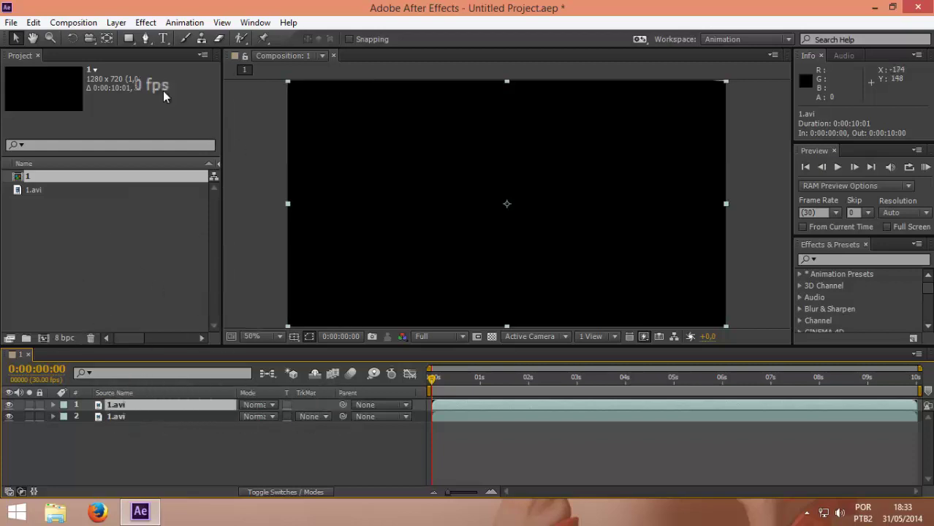
click(145, 23)
- Dismiss the open menu and move the time indicator to 0:00:02:08
mouse_move(73, 23)
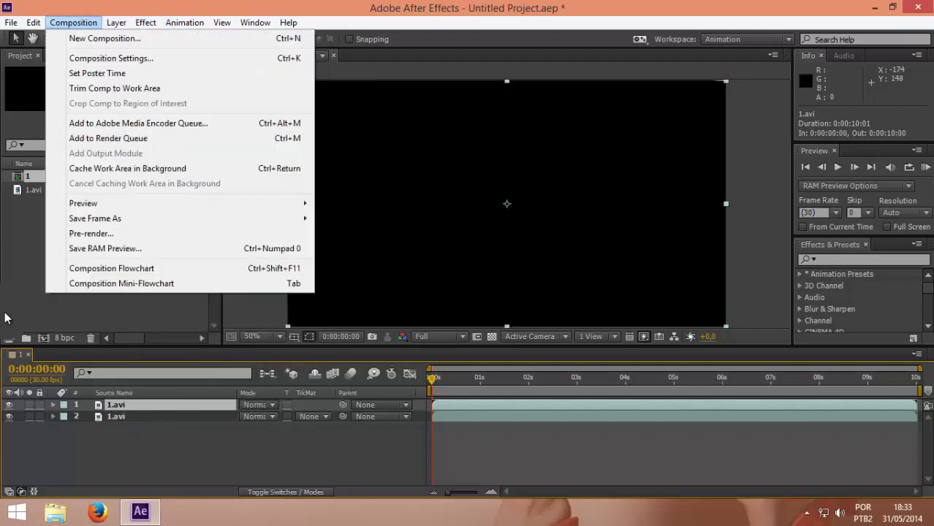
click(5, 318)
drag(431, 384, 535, 392)
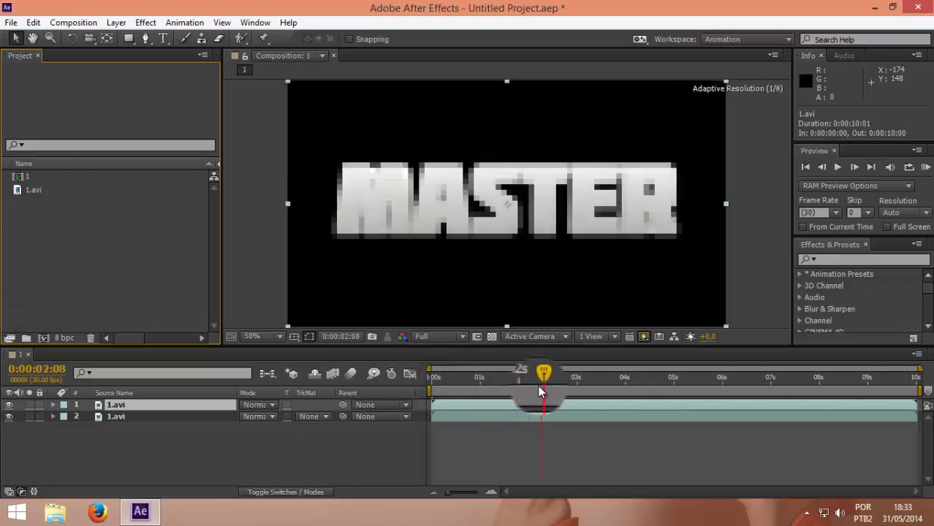
- Apply Distort > CC Lens to the top 1.avi layer, close Effect Controls, and reselect it
click(150, 23)
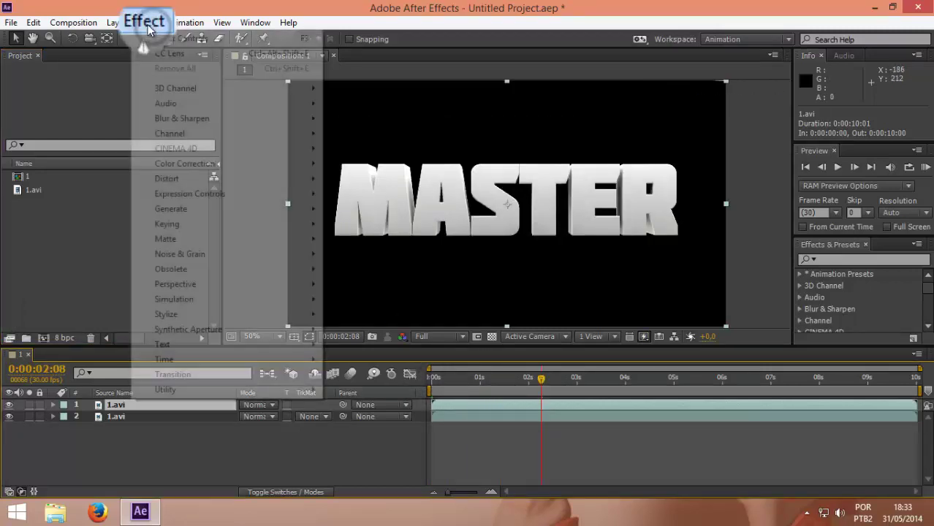
mouse_move(182, 186)
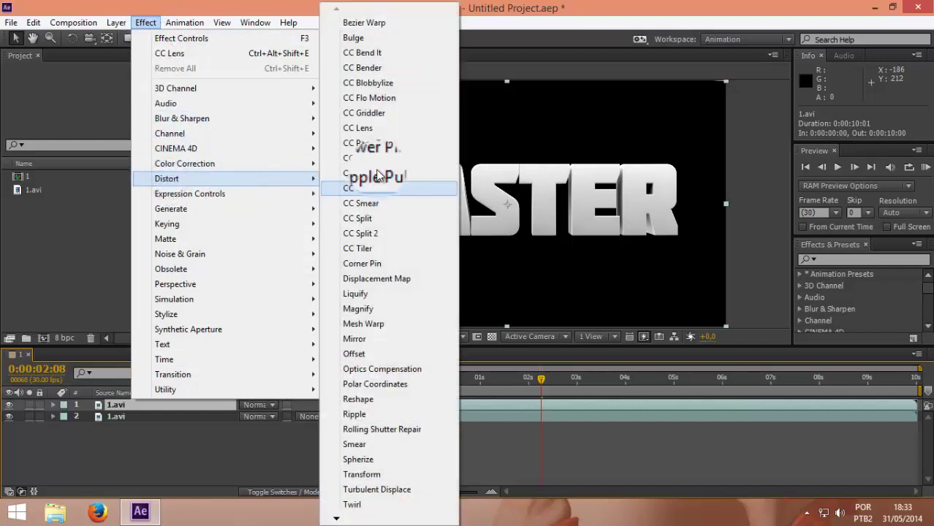
click(358, 127)
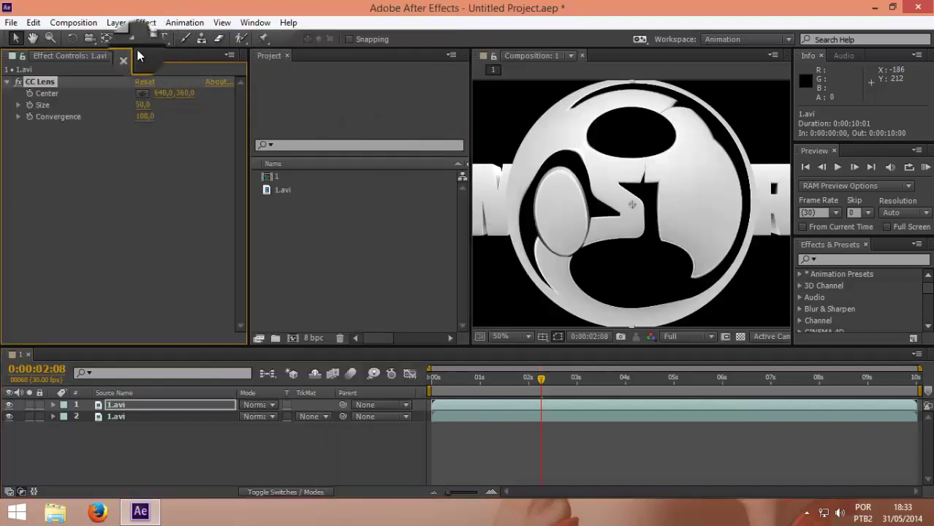
click(125, 59)
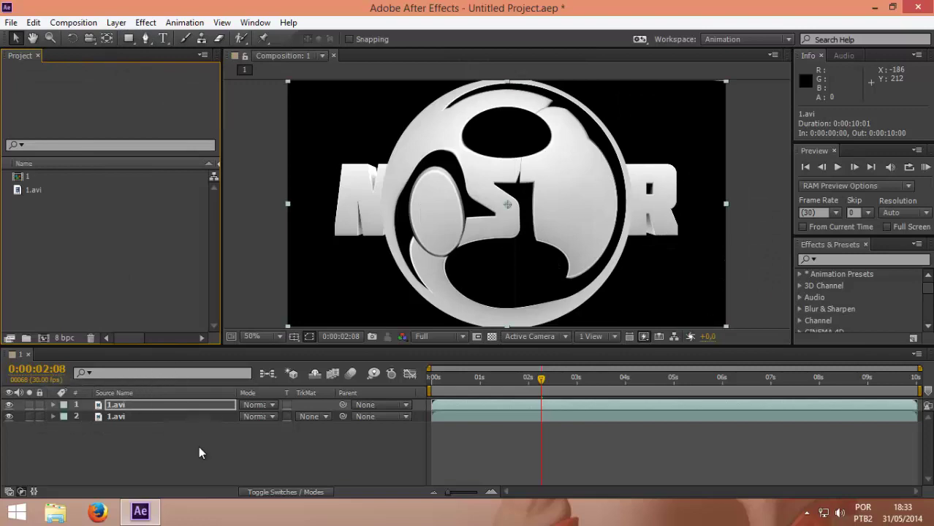
click(137, 440)
click(116, 405)
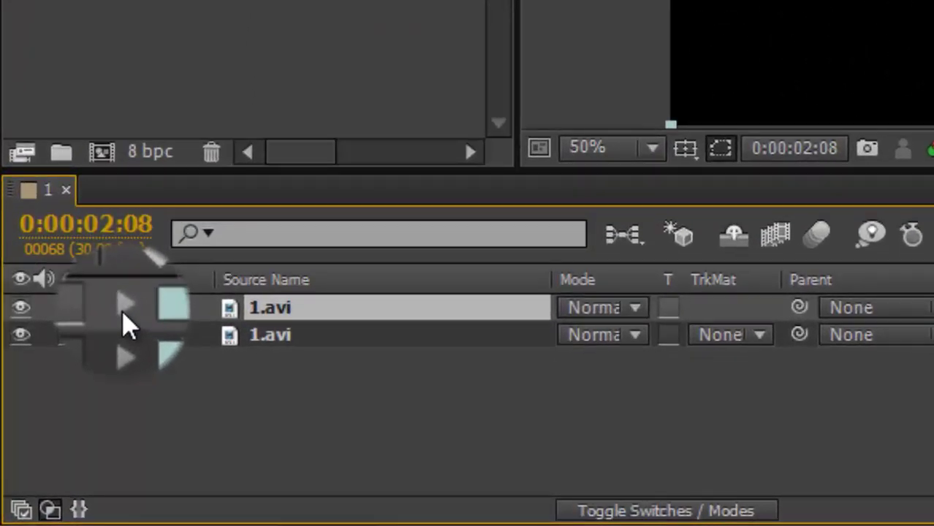
- Expand the top layer's CC Lens effect and set a starting Size keyframe of 0
click(122, 307)
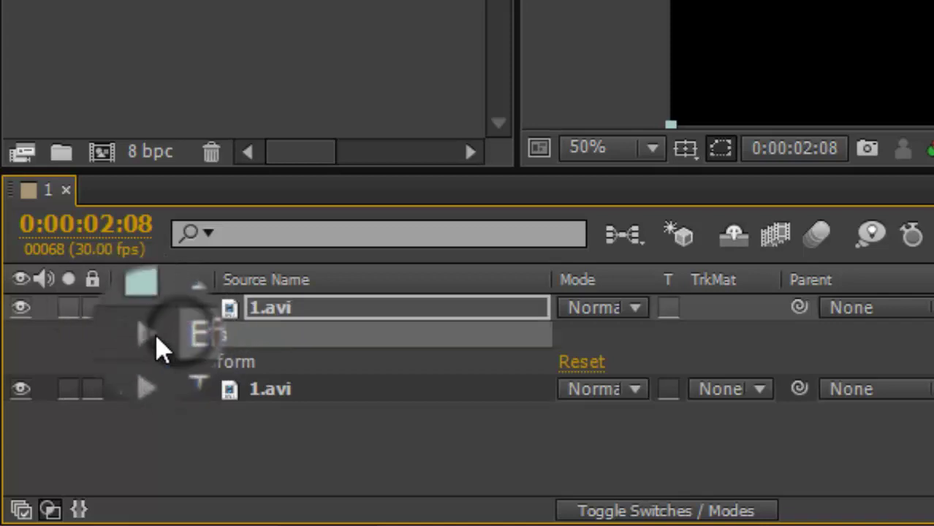
click(148, 334)
click(186, 366)
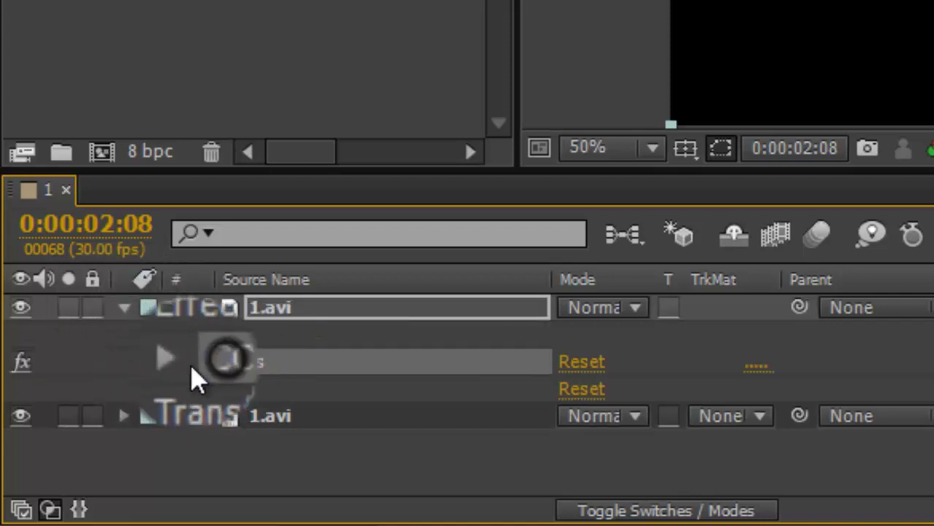
click(178, 362)
click(267, 416)
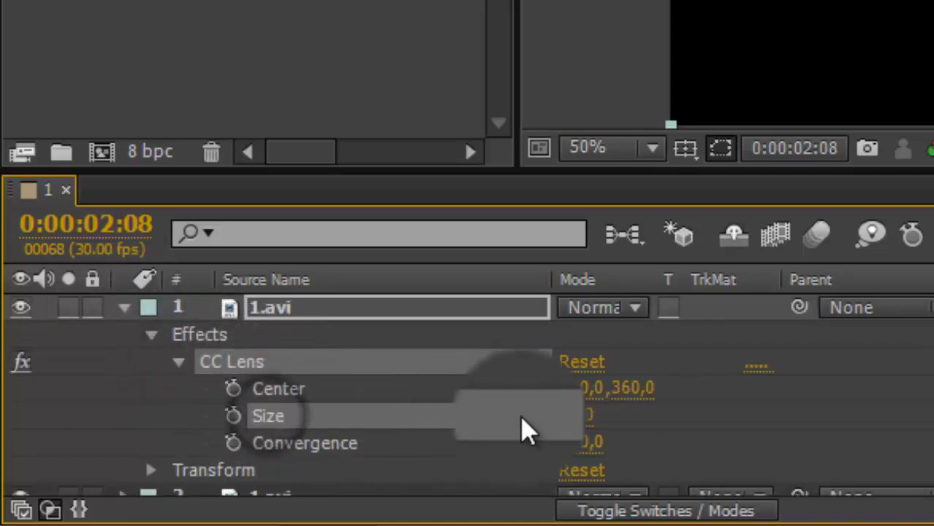
click(233, 416)
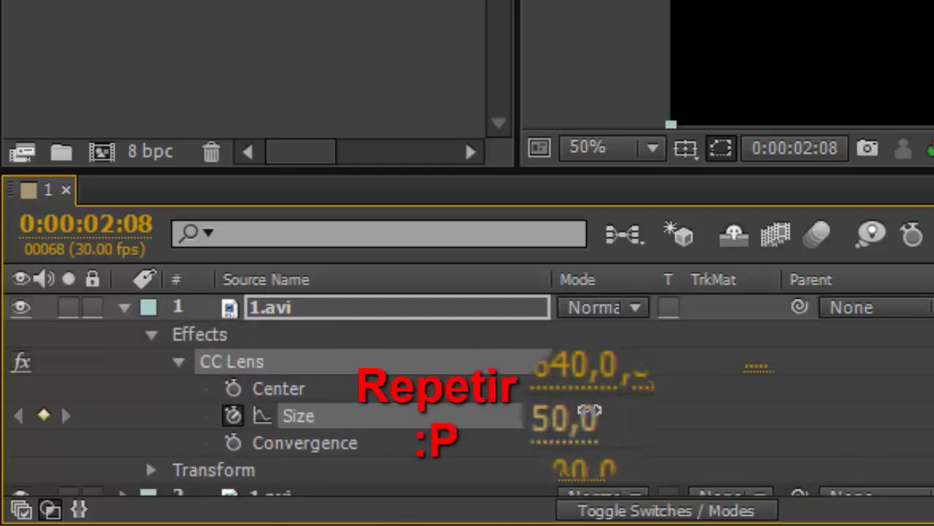
drag(589, 413, 347, 423)
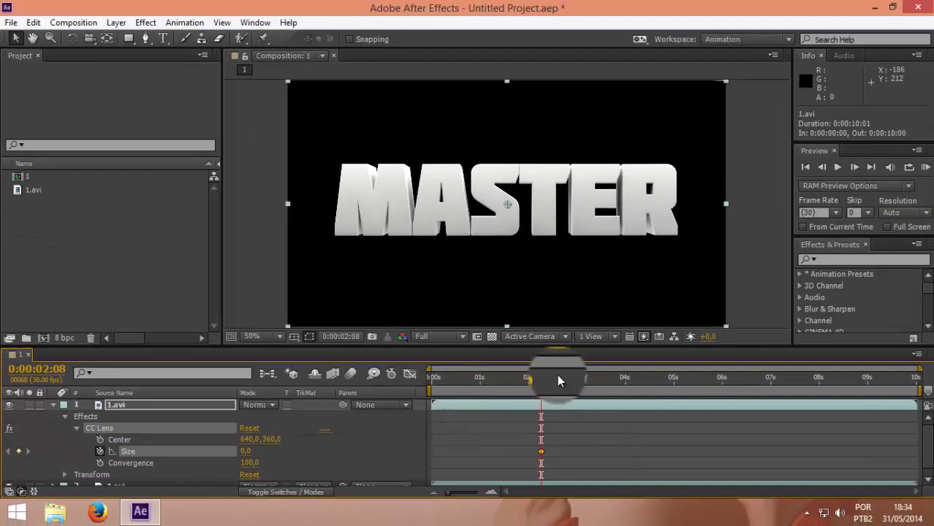
- Add a Size keyframe of 500 at 0:00:03:05, then return to the composition start
drag(558, 381, 583, 383)
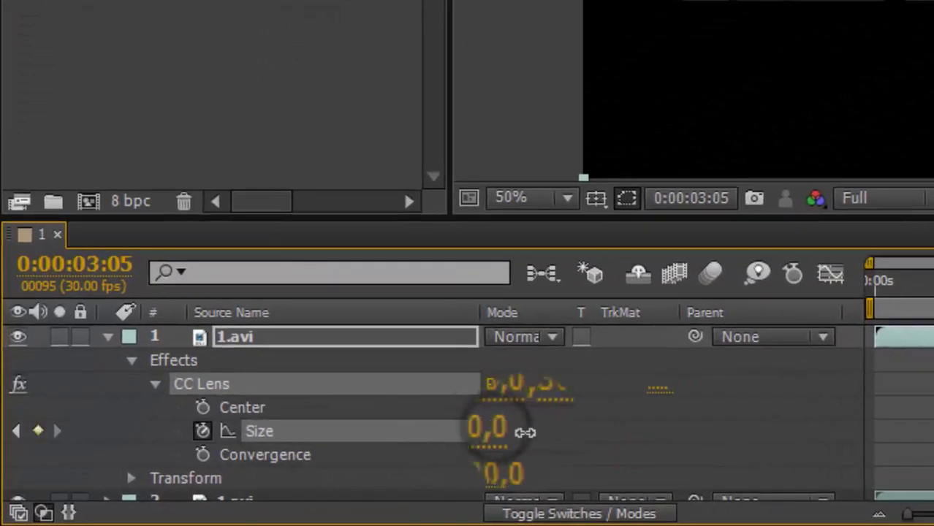
drag(252, 451, 319, 450)
mouse_move(646, 430)
mouse_down()
mouse_move(630, 426)
mouse_move(802, 436)
mouse_up()
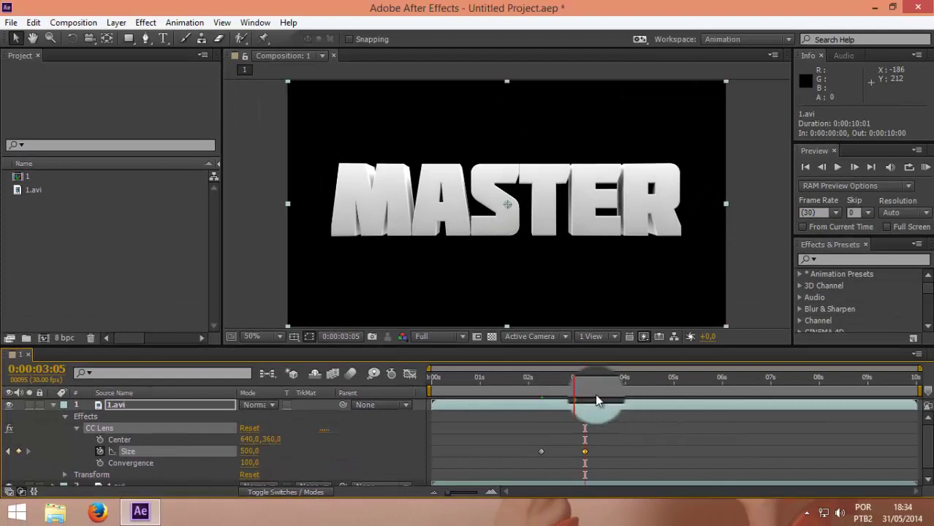
drag(570, 382, 40, 407)
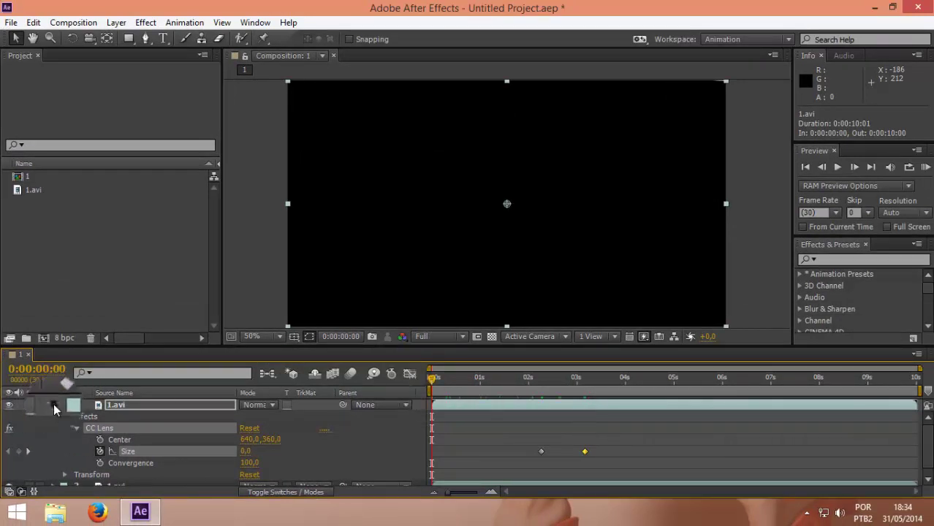
- Collapse layer 1's properties and play the composition preview from the start
click(54, 406)
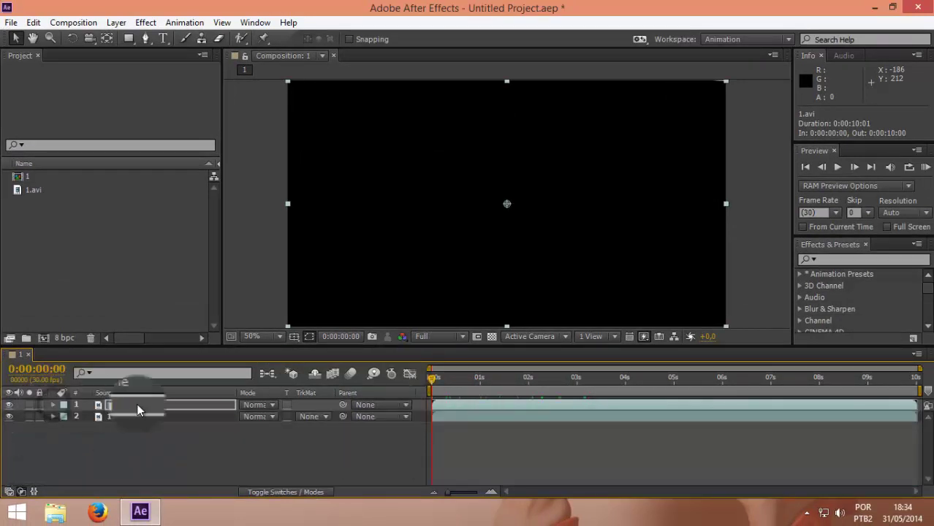
click(838, 168)
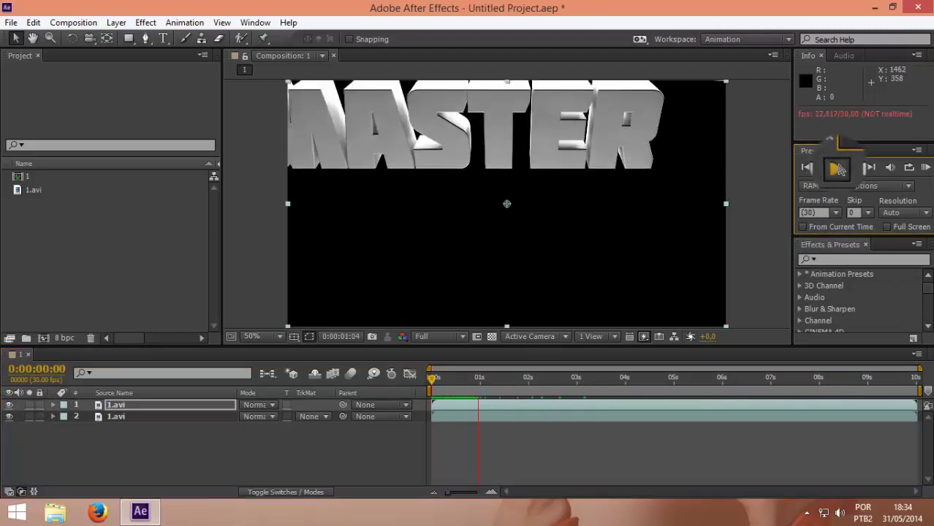